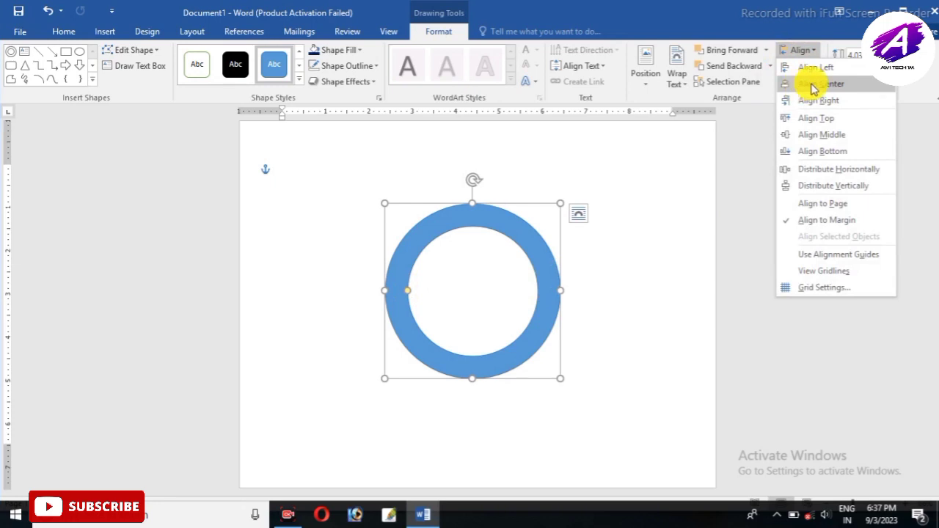
Step: Center the ring shape horizontally and vertically within the page margins
click(813, 87)
click(807, 52)
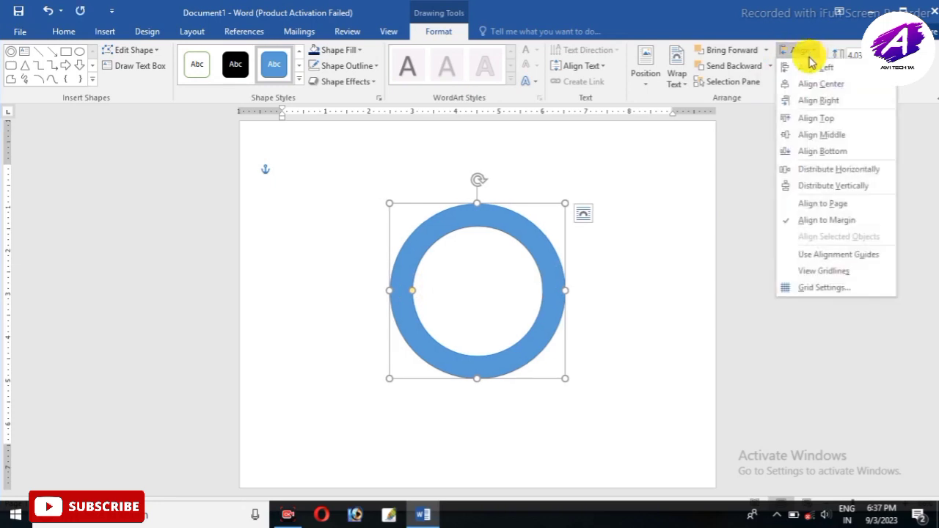
click(820, 136)
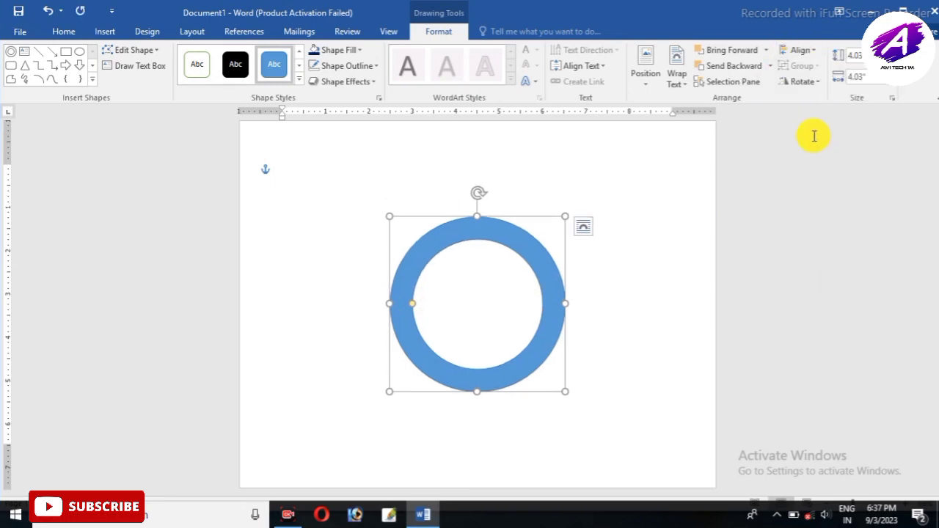
Step: Fill the ring shape with standard dark blue and remove its outline
click(340, 53)
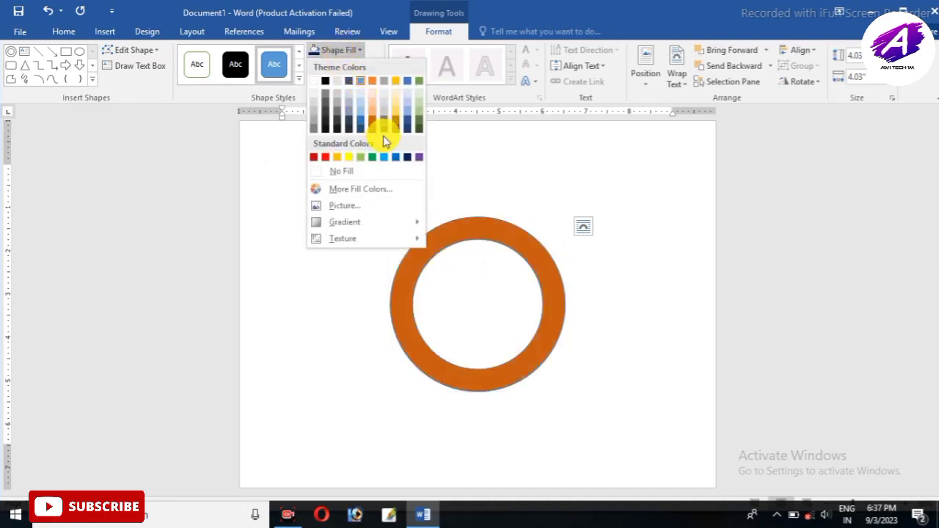
click(408, 158)
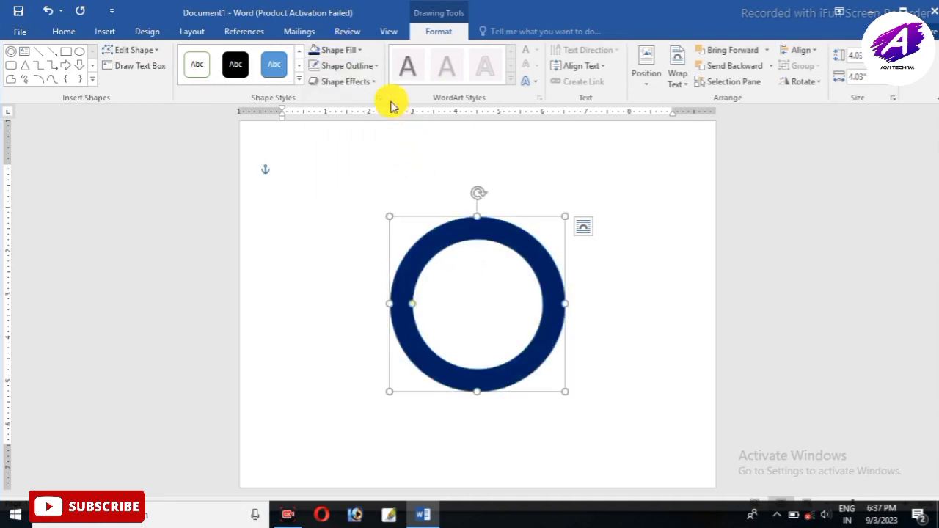
click(343, 68)
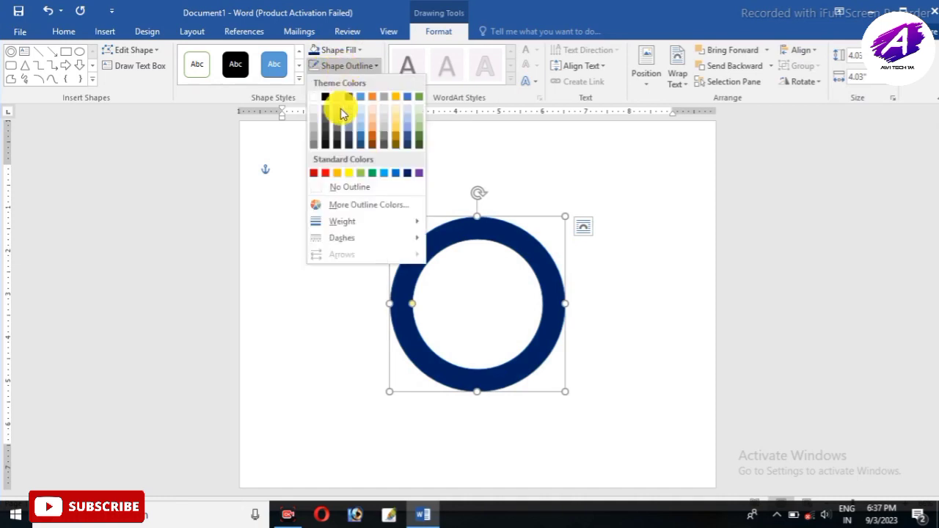
click(348, 190)
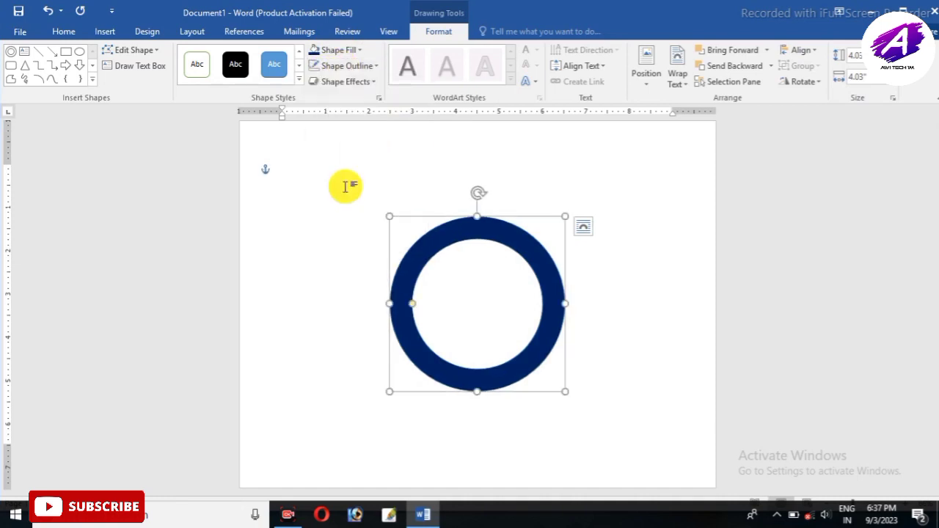
click(465, 292)
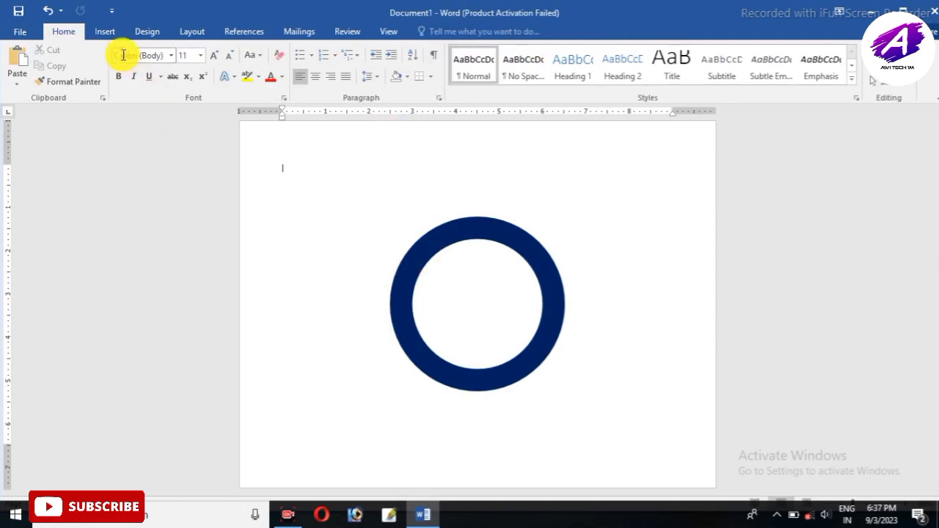
click(106, 33)
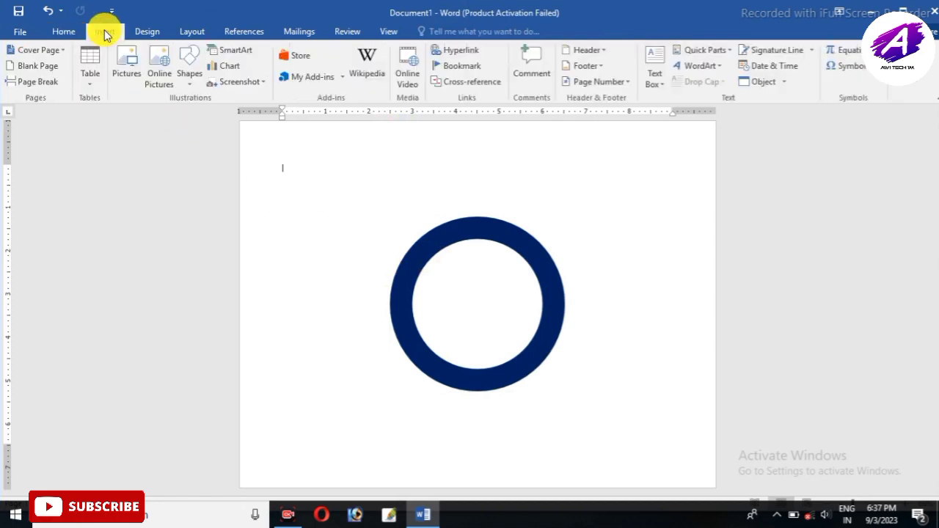
click(128, 74)
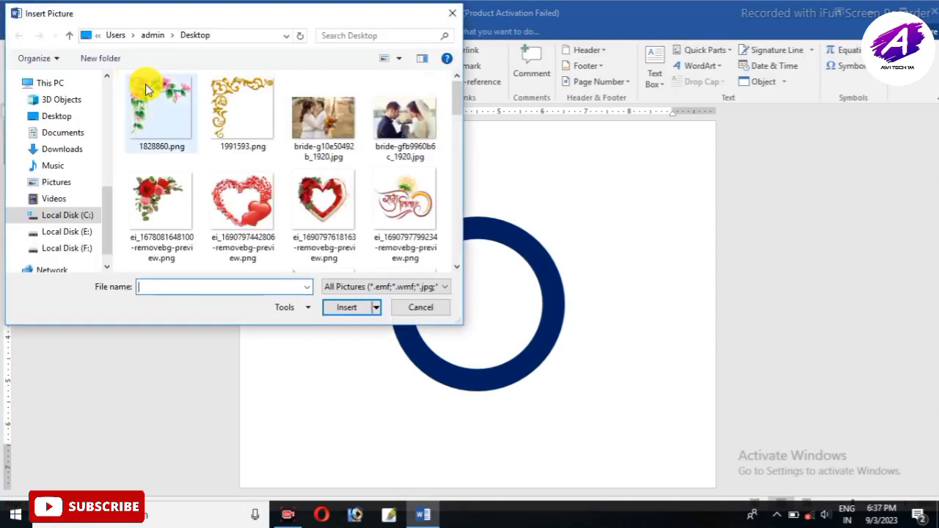
click(46, 116)
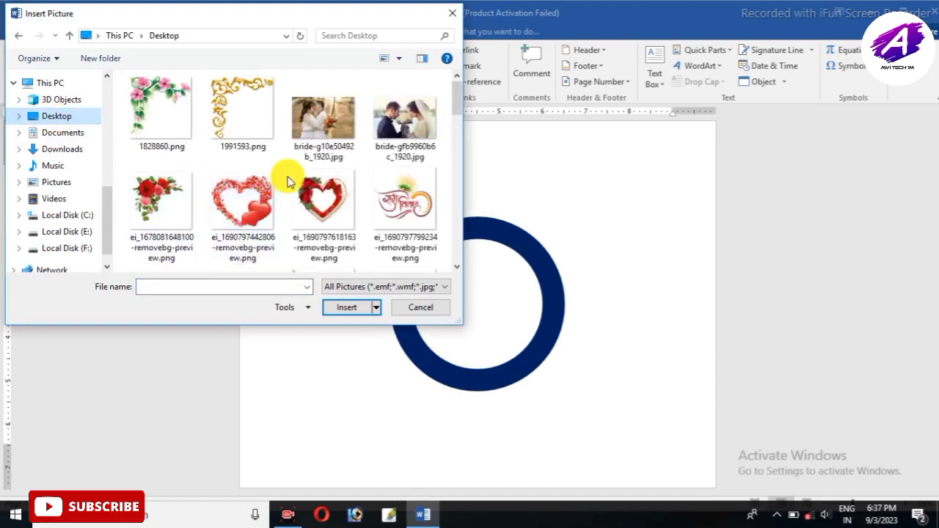
scroll(297, 182, down, 3)
scroll(298, 182, down, 6)
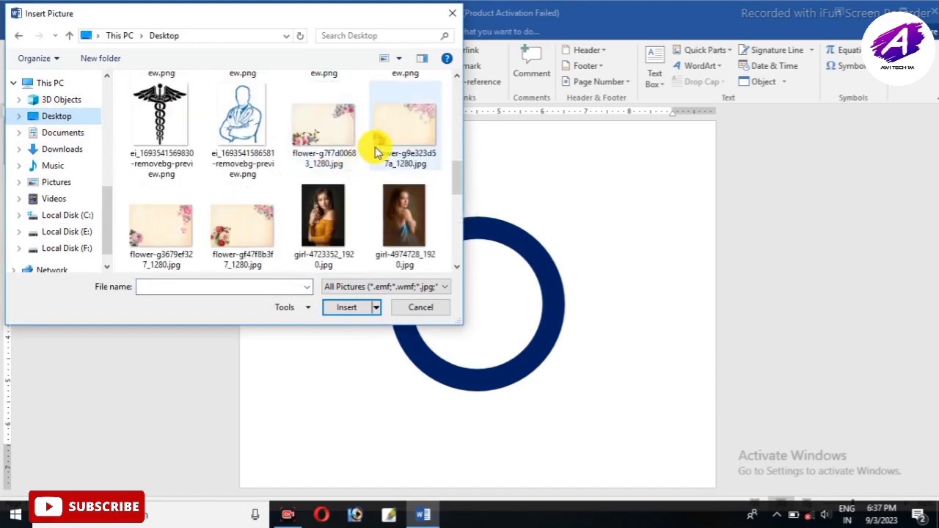
scroll(382, 150, up, 2)
click(391, 156)
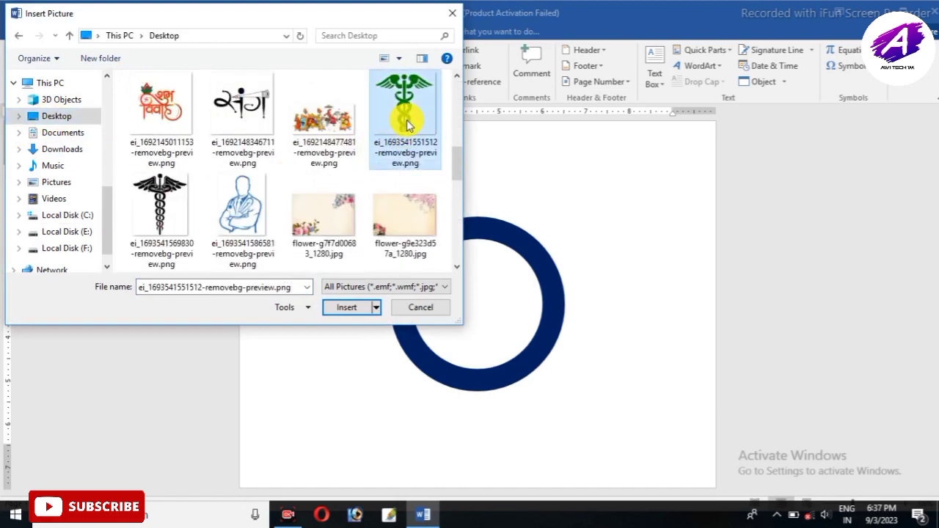
click(349, 312)
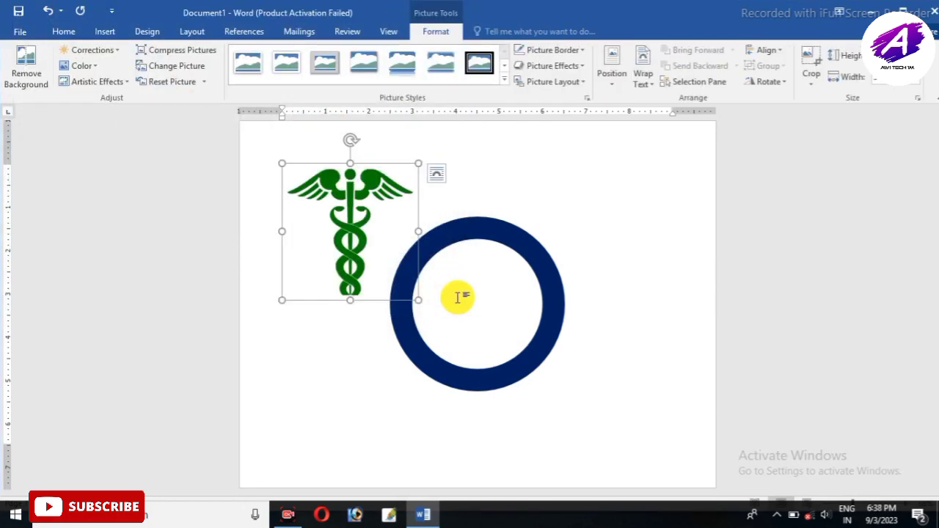
Step: Set the caduceus picture's wrapping to In Front of Text, then shrink and center it inside the ring's white opening
click(643, 82)
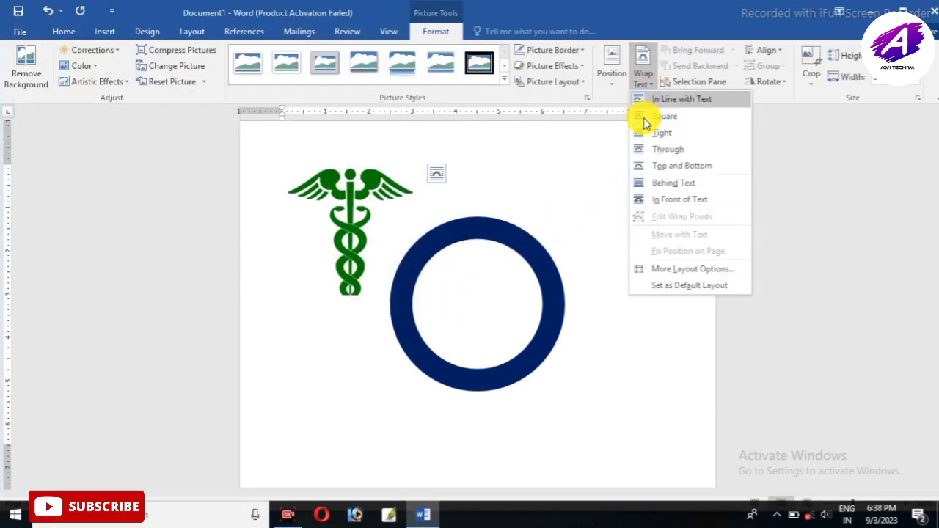
click(679, 199)
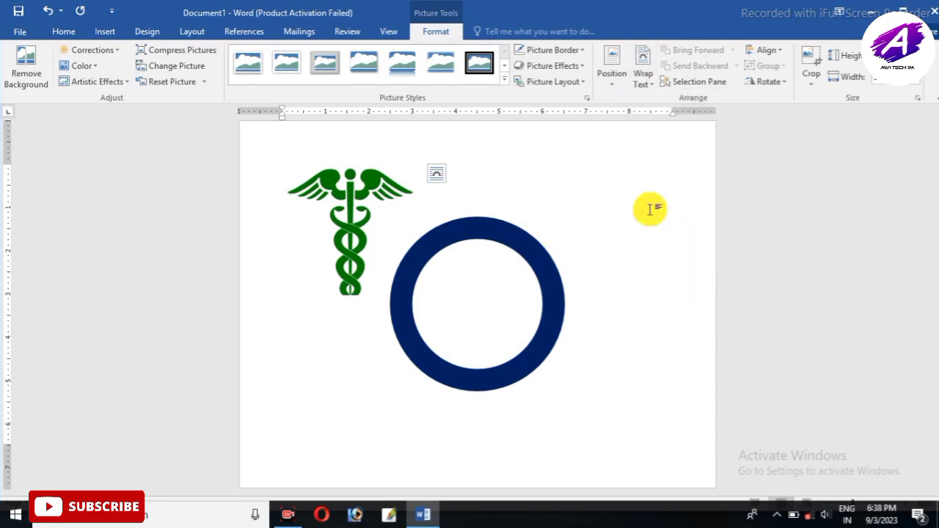
drag(335, 215, 474, 284)
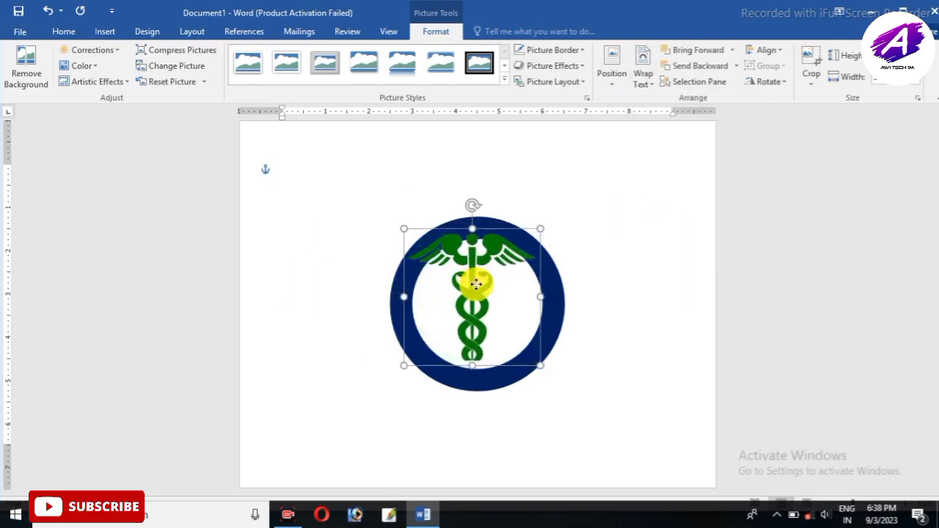
drag(539, 369, 487, 311)
drag(439, 255, 466, 279)
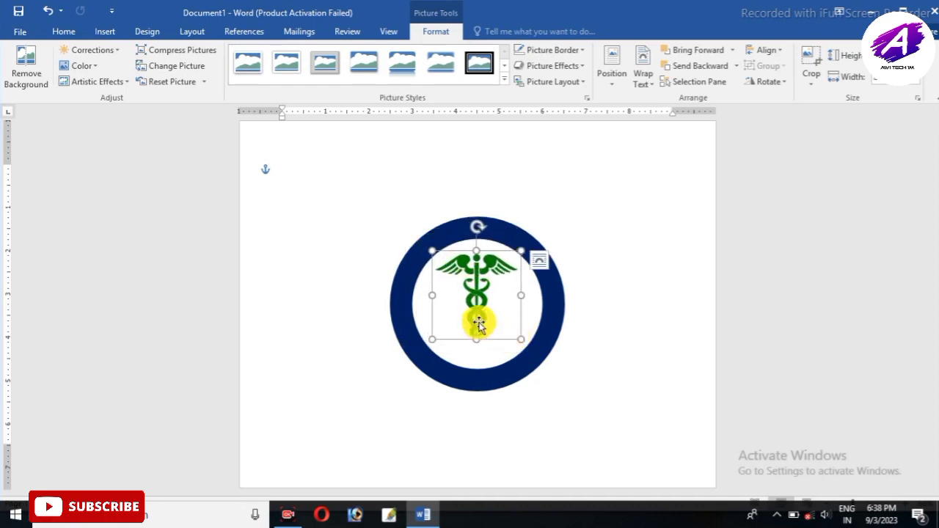
click(479, 352)
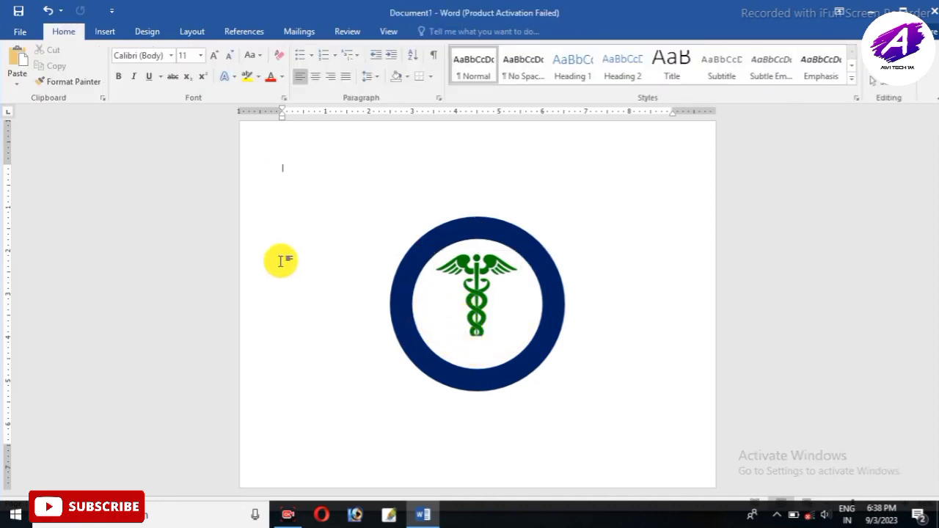
Step: Draw a text box about 0.97 by 0.32 inches just below the caduceus and enter "Estd :2001" in it
click(105, 31)
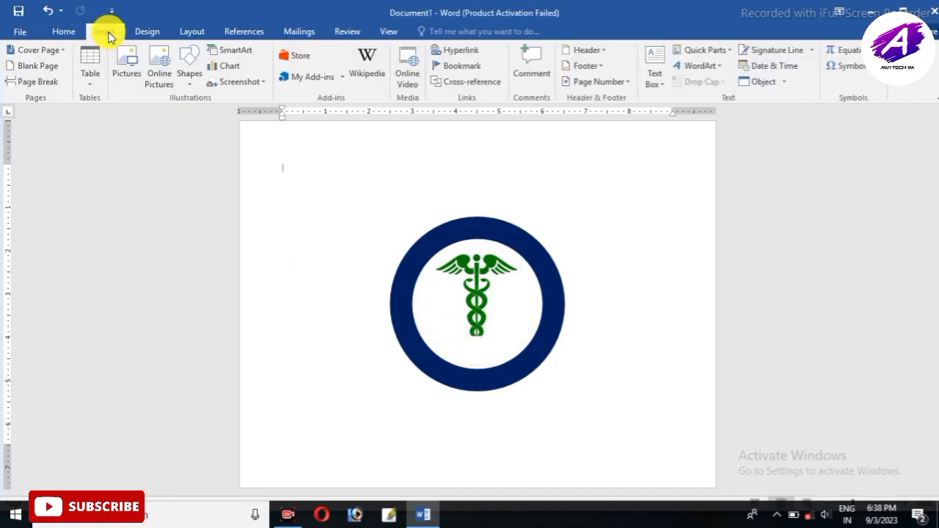
click(188, 81)
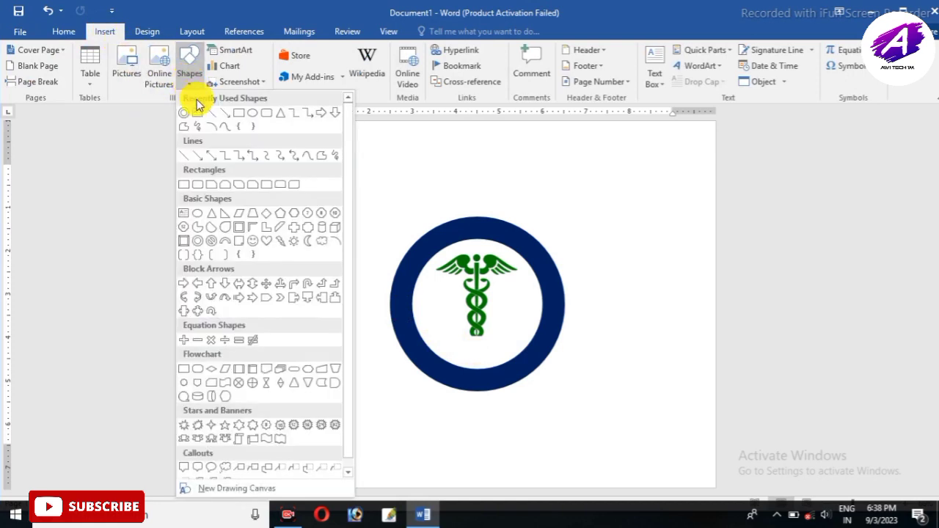
click(199, 114)
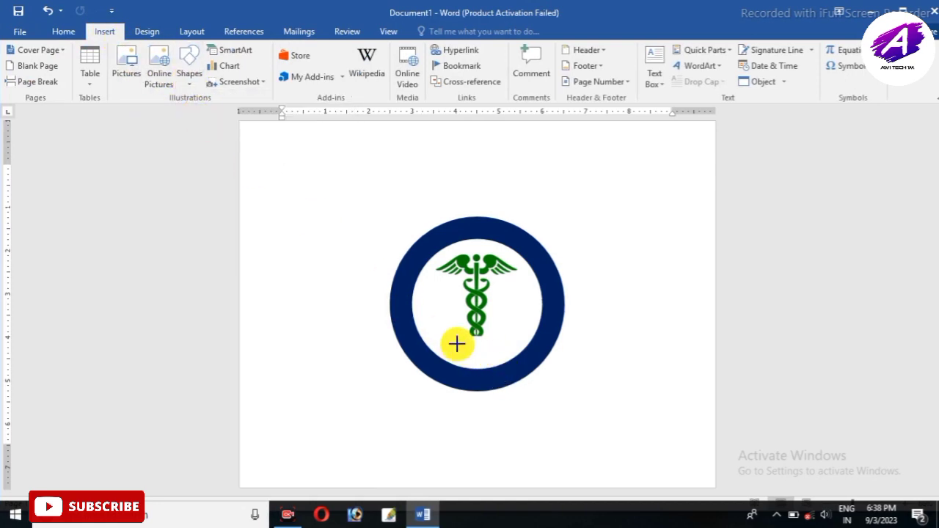
drag(457, 343, 499, 359)
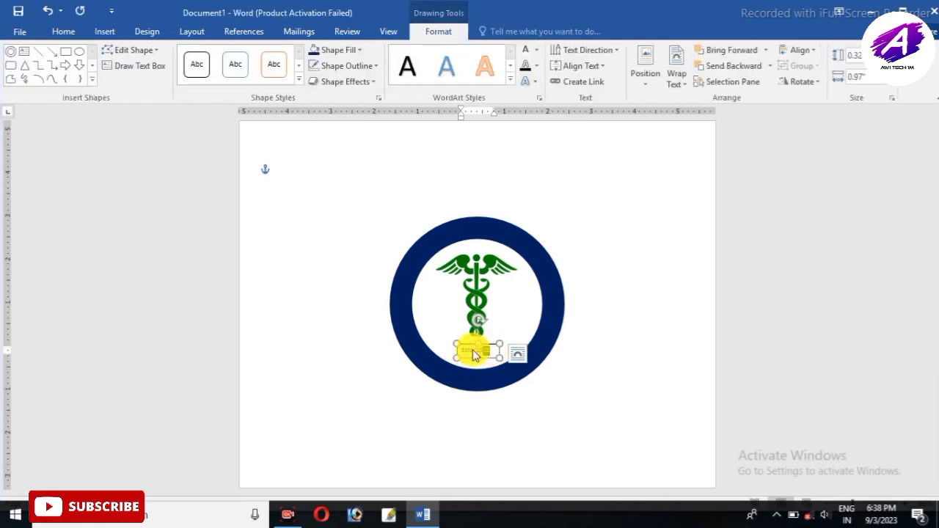
Step: Format the "Estd :2001" text as bold 12-point Times New Roman
drag(473, 354, 460, 350)
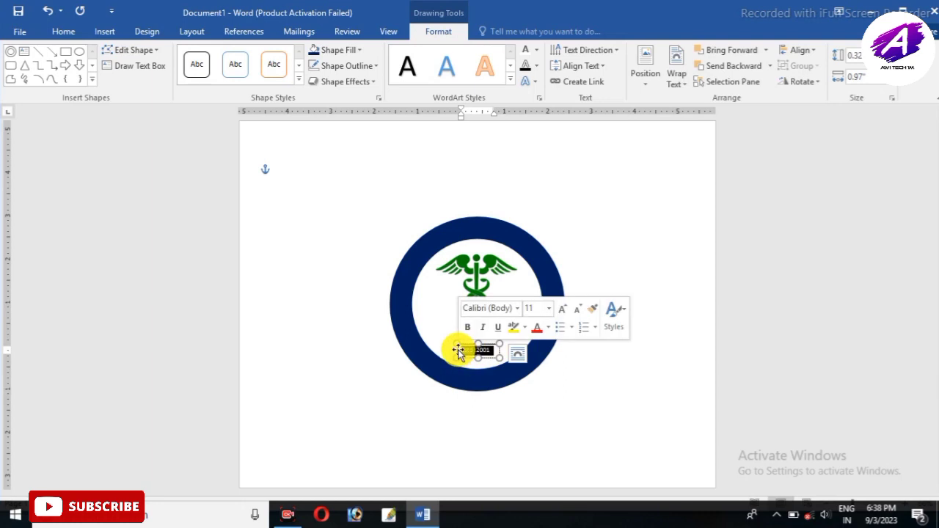
click(62, 32)
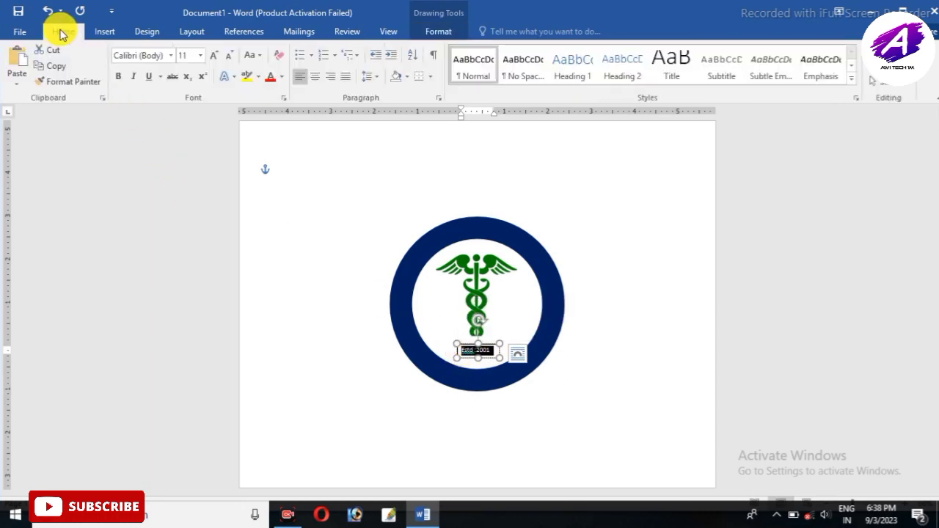
click(171, 57)
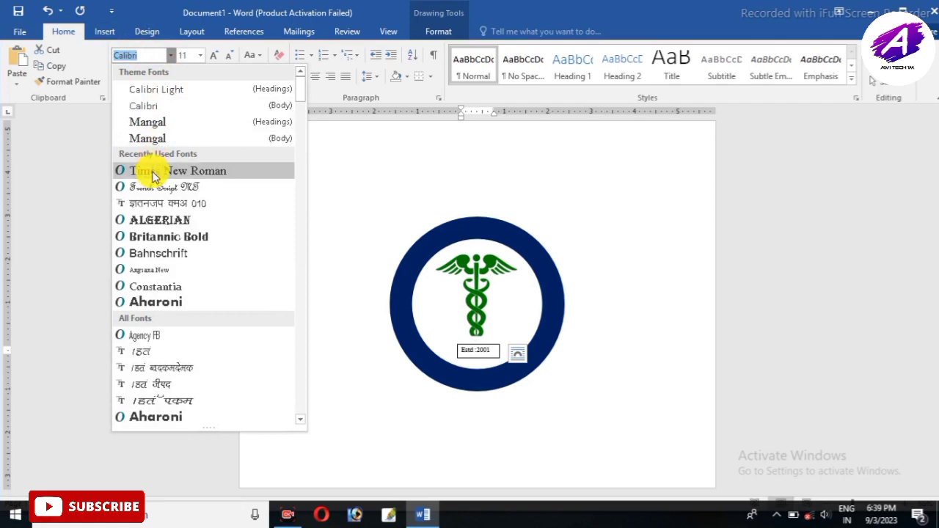
click(181, 172)
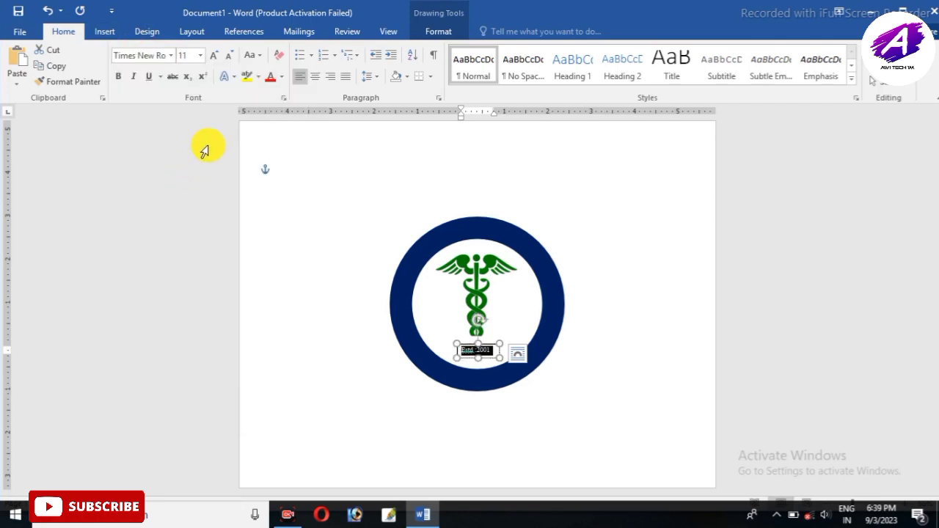
click(119, 78)
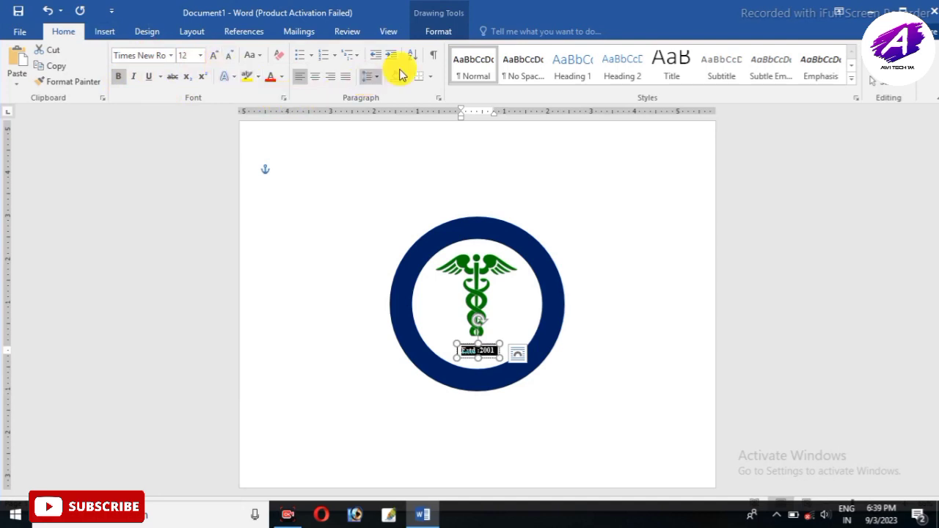
Step: Fill the "Estd :2001" text box with standard dark blue and remove its outline
click(437, 35)
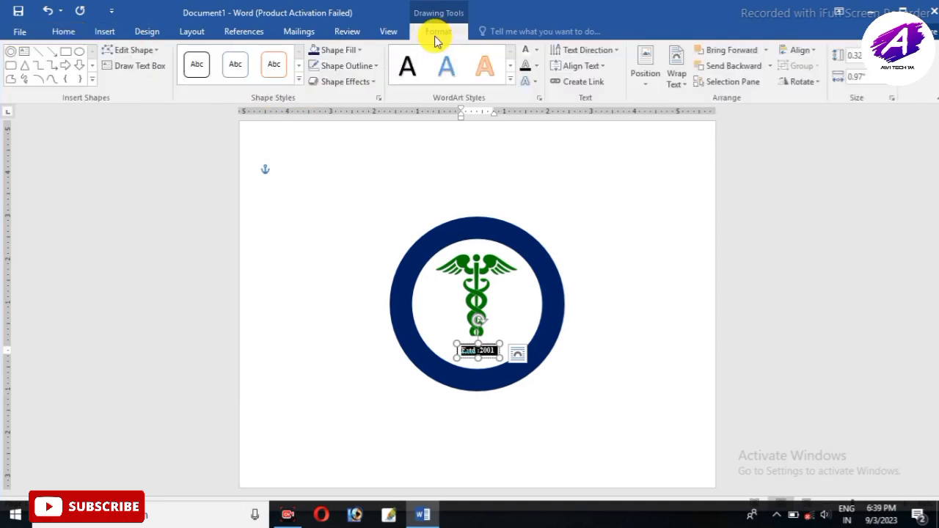
click(335, 51)
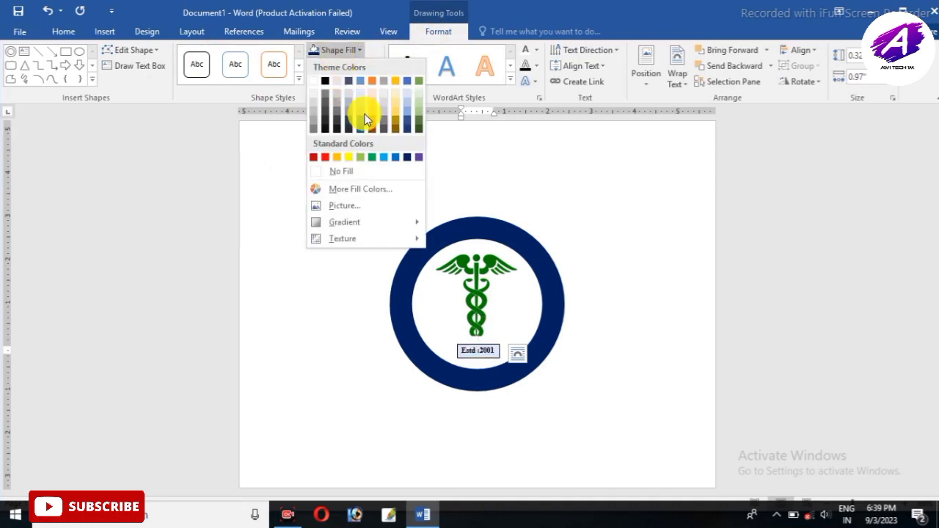
click(409, 159)
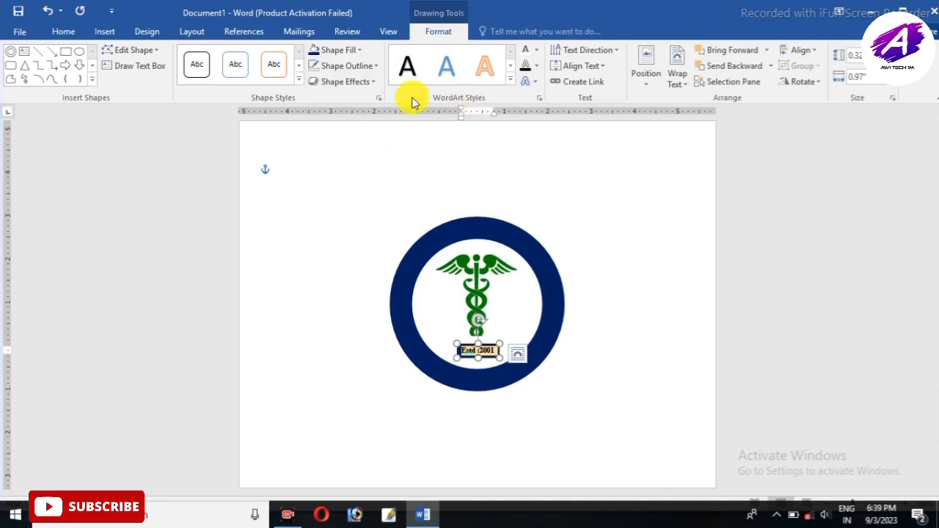
click(345, 66)
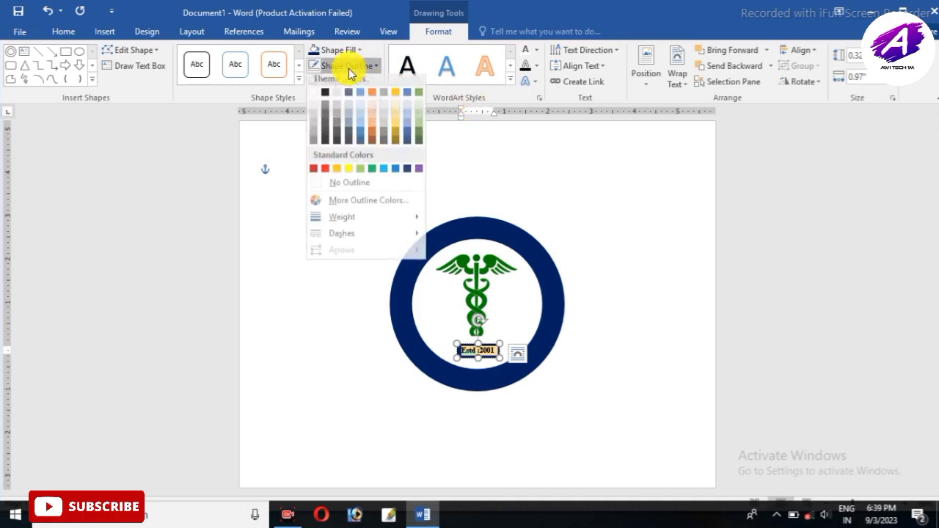
click(353, 191)
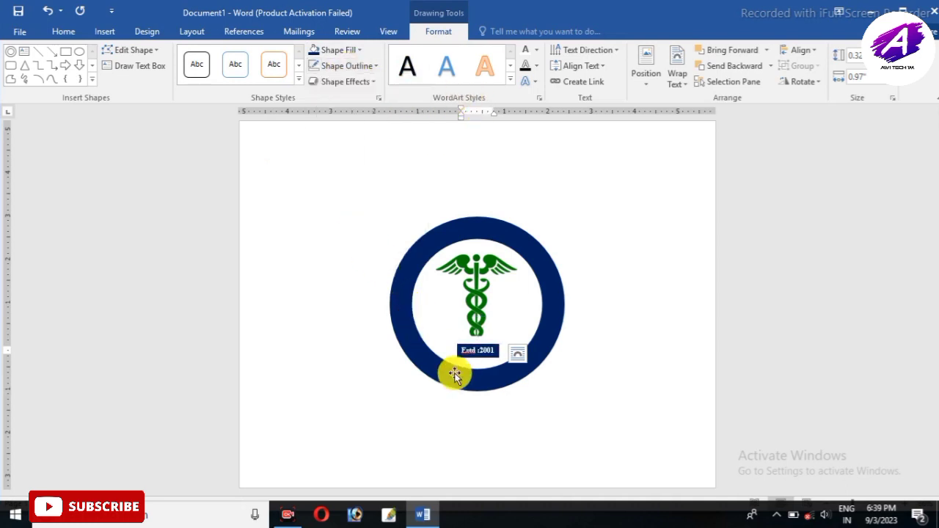
click(612, 313)
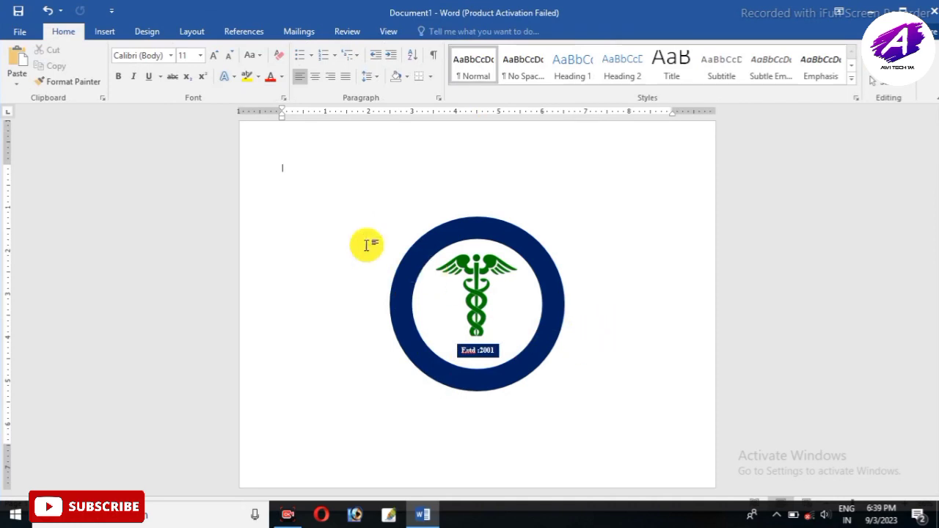
Step: Insert WordArt in the plain black style above the ring and enter "Health Care Hospital Pvt. Ltd." as its text
click(109, 34)
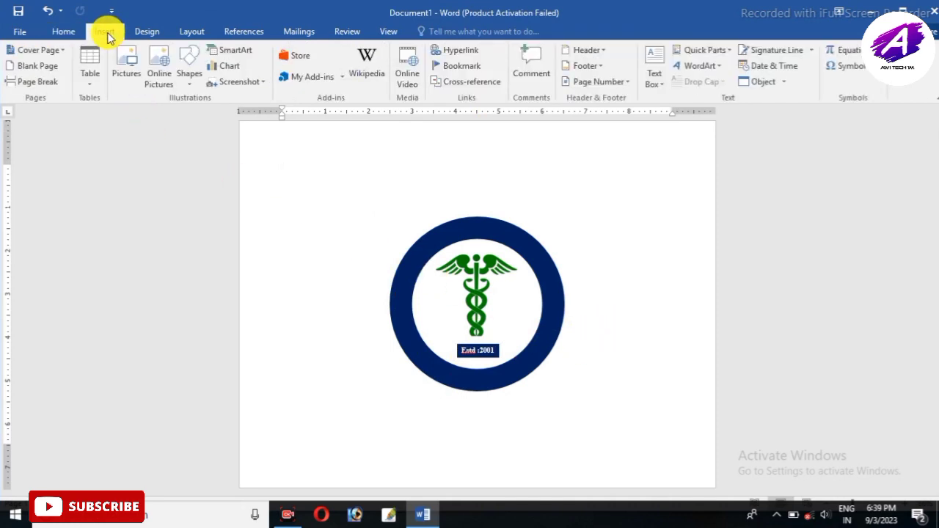
click(699, 67)
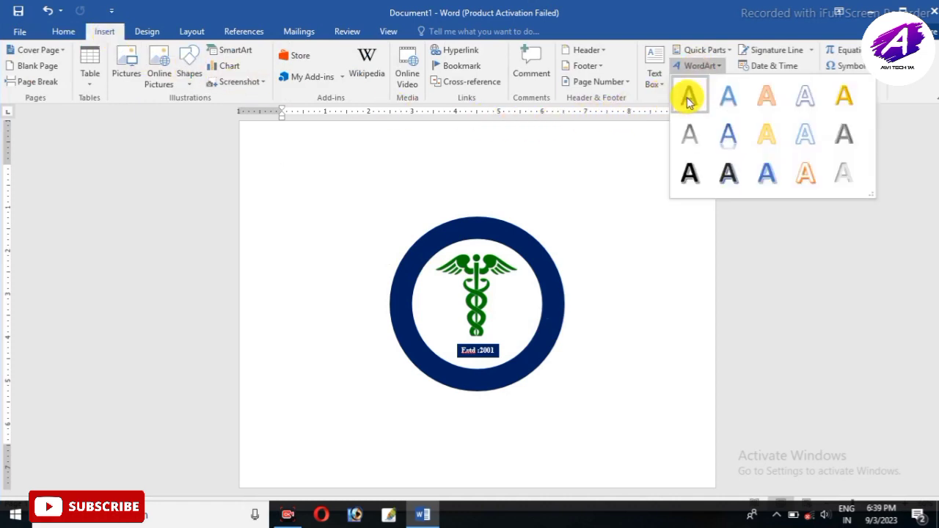
click(689, 95)
drag(330, 161, 369, 166)
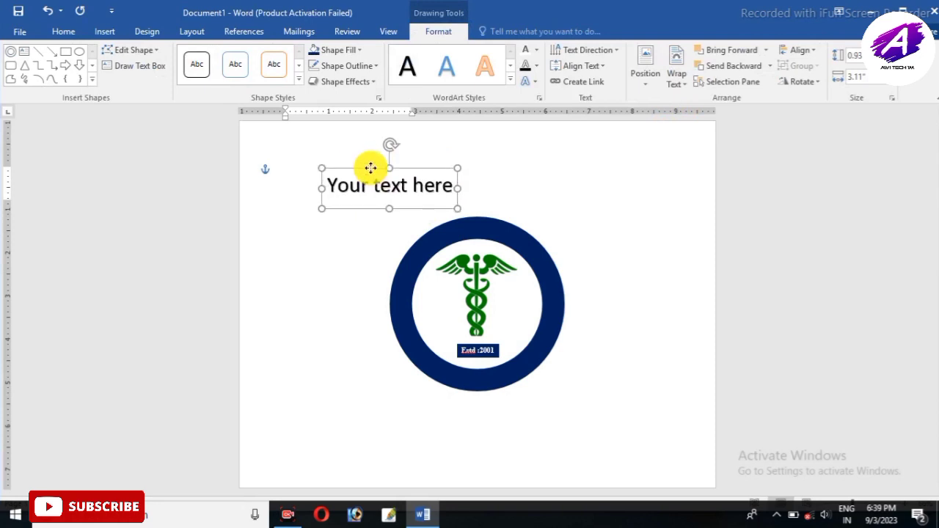
drag(453, 186, 327, 186)
key(BackSpace)
text(He)
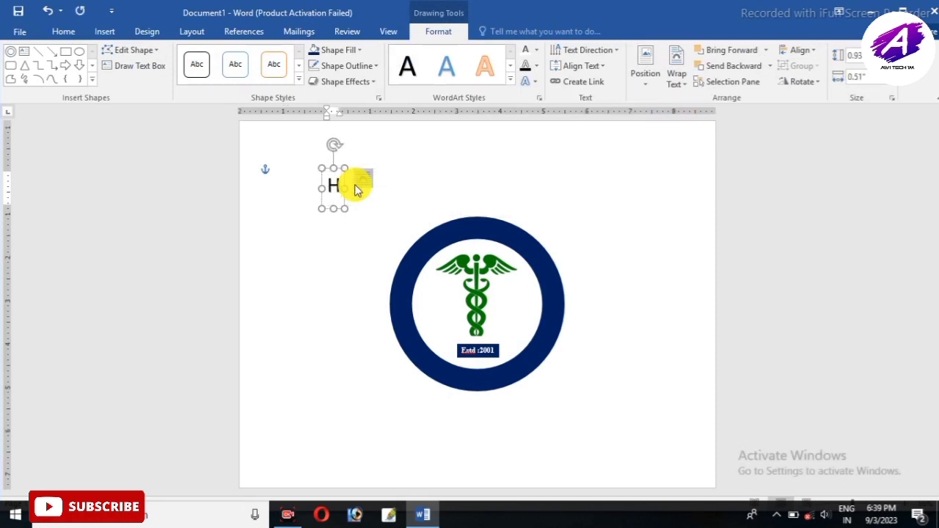
text(alth Ca)
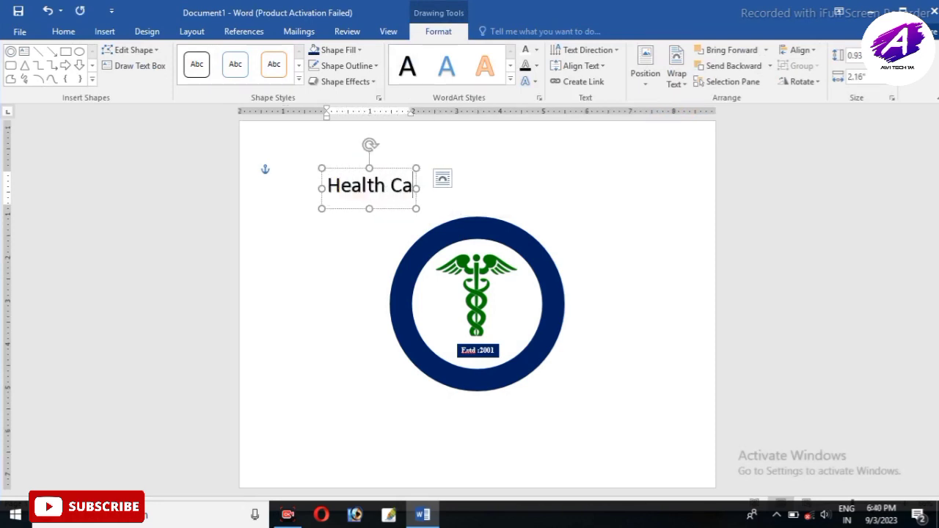
text(re Hospital Pvt. Ltd.)
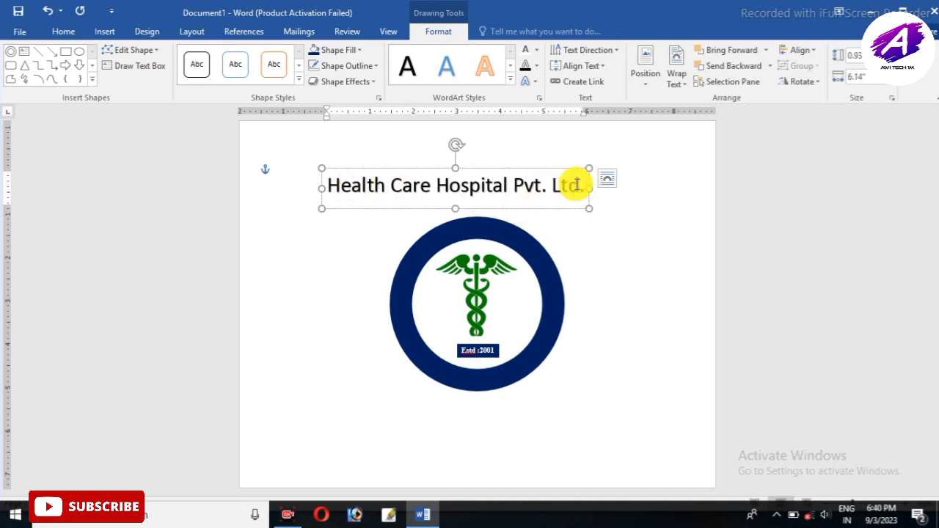
Step: Fill the "Health Care Hospital Pvt. Ltd" WordArt text with white
drag(574, 186, 334, 193)
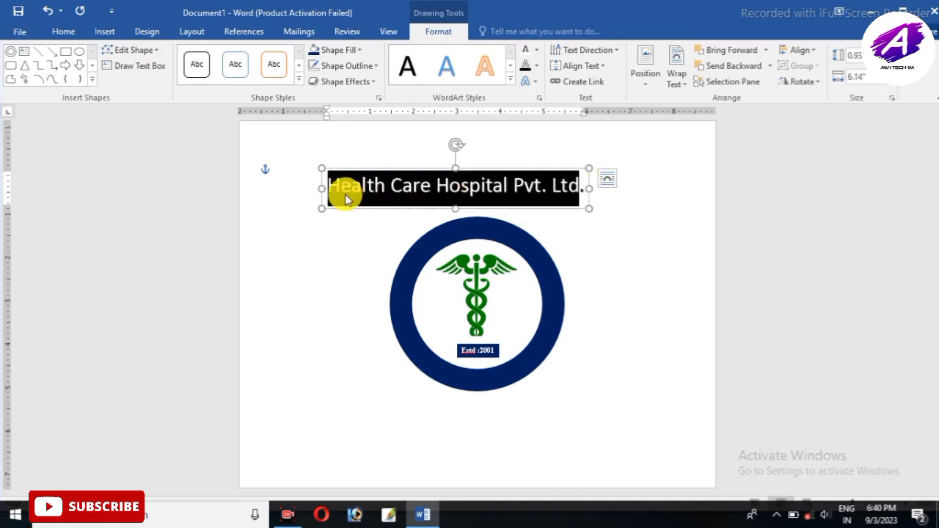
click(63, 32)
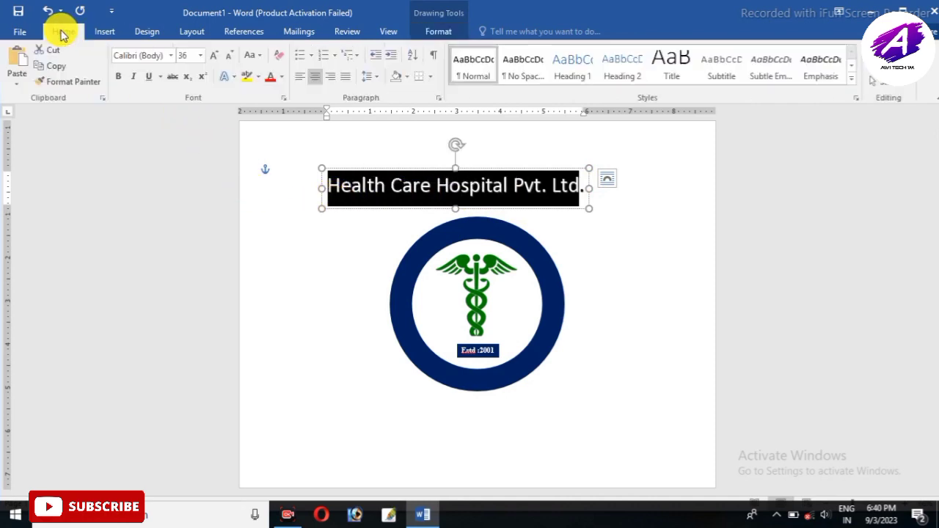
click(437, 33)
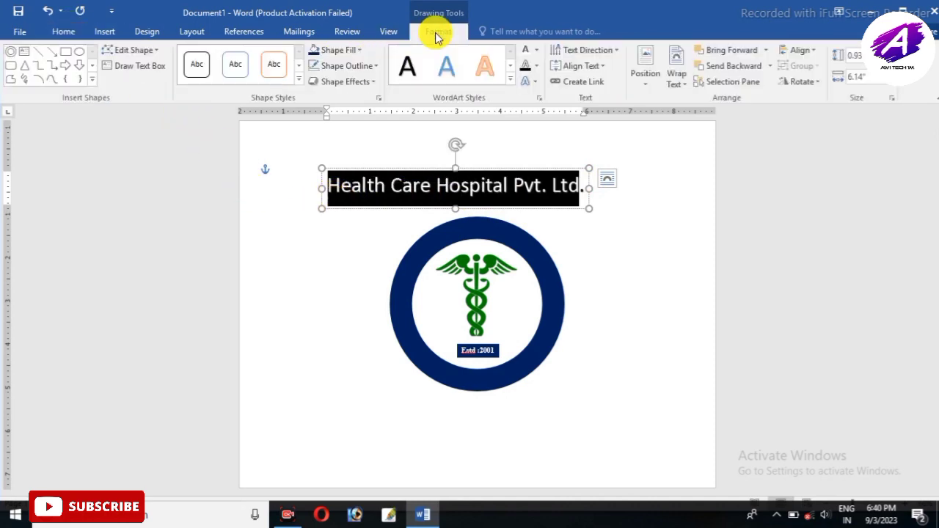
click(530, 48)
click(537, 50)
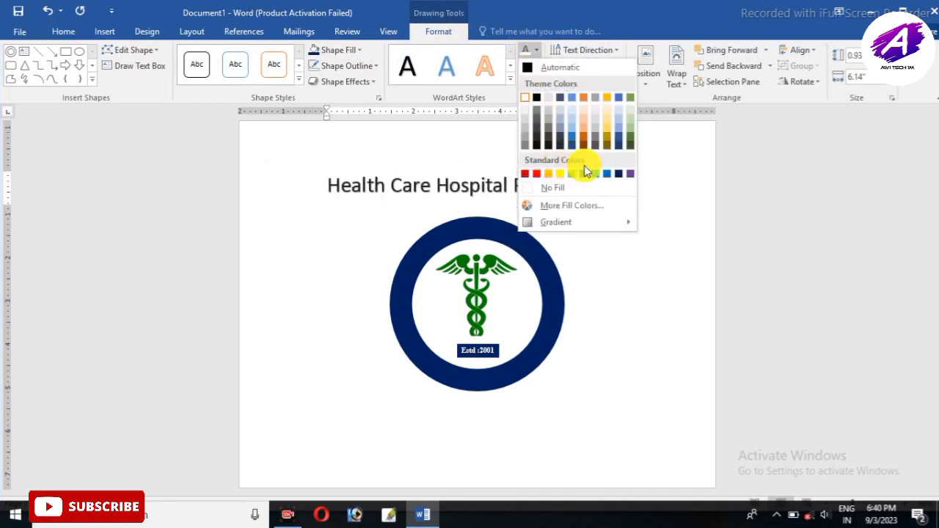
click(523, 99)
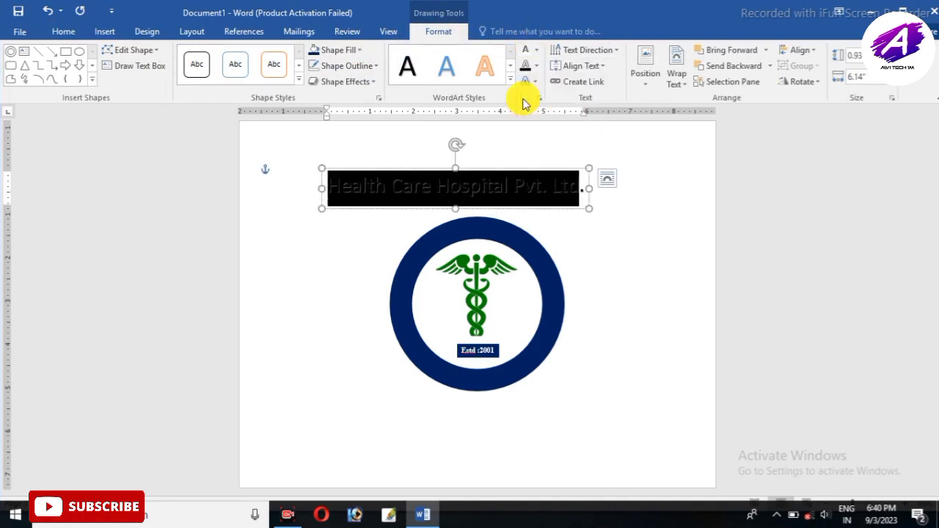
Step: Apply the upward arch follow-path transform to the hospital name WordArt
click(531, 84)
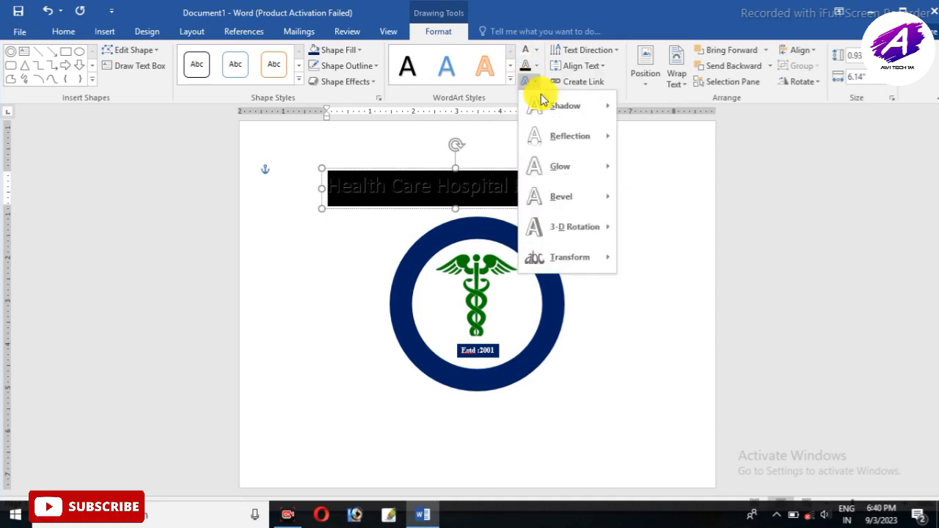
mouse_move(543, 255)
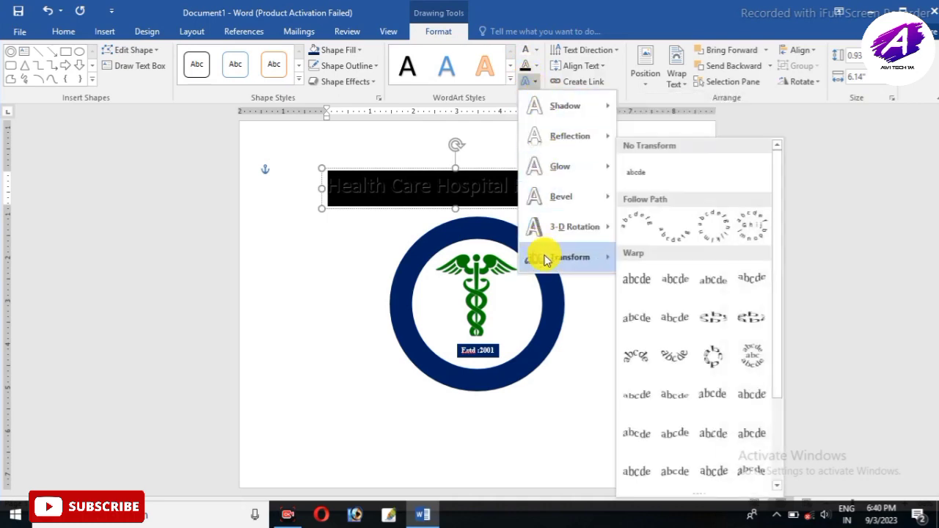
click(642, 228)
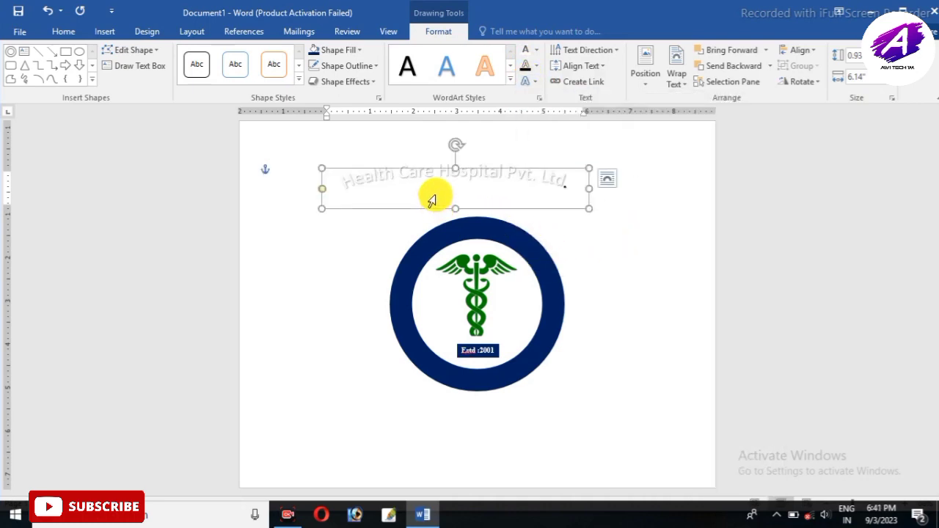
Step: Make the hospital name bold and stretch its box downward so the text arches over the upper part of the ring
click(66, 33)
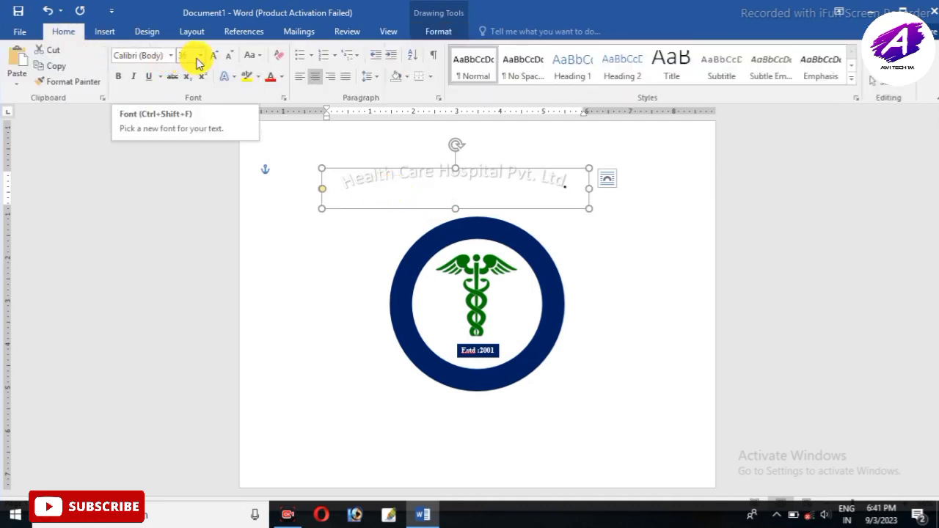
drag(451, 207, 468, 266)
drag(592, 243, 341, 239)
click(118, 78)
drag(476, 278, 466, 455)
drag(485, 226, 477, 180)
drag(468, 410, 467, 488)
drag(500, 233, 489, 212)
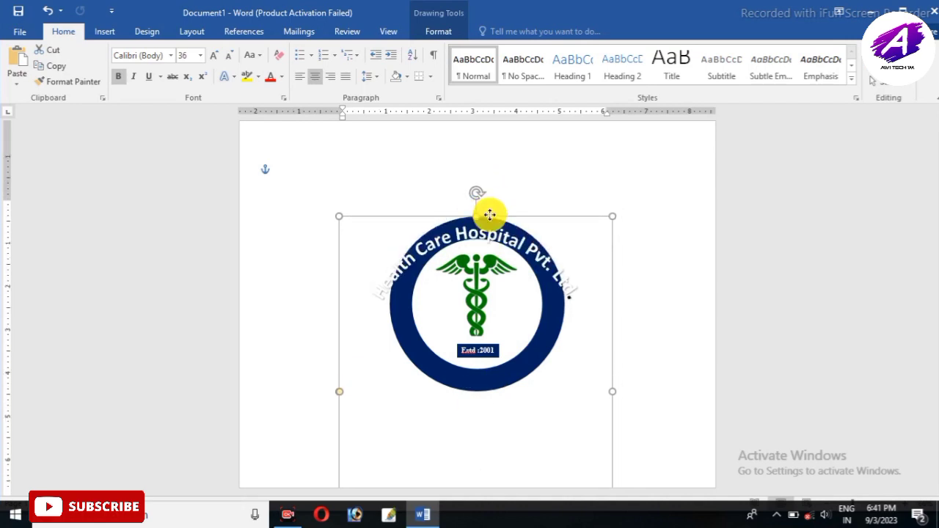
Step: Narrow and reposition the WordArt box so the hospital name's arch follows the curve of the ring
drag(612, 382, 590, 388)
drag(348, 375, 357, 375)
drag(598, 391, 583, 392)
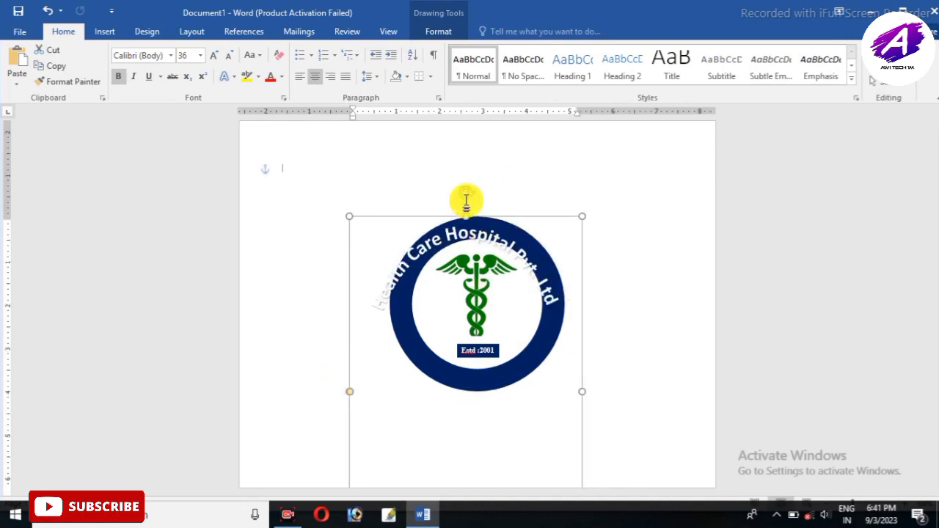
click(466, 202)
triple_click(453, 223)
click(453, 217)
drag(466, 217, 478, 189)
drag(582, 376, 598, 376)
drag(478, 189, 478, 216)
Step: Reduce the hospital name to 28 points and fine-tune its box so the text sits centered within the ring's upper band
triple_click(564, 300)
click(229, 55)
drag(604, 411, 612, 412)
drag(482, 217, 480, 212)
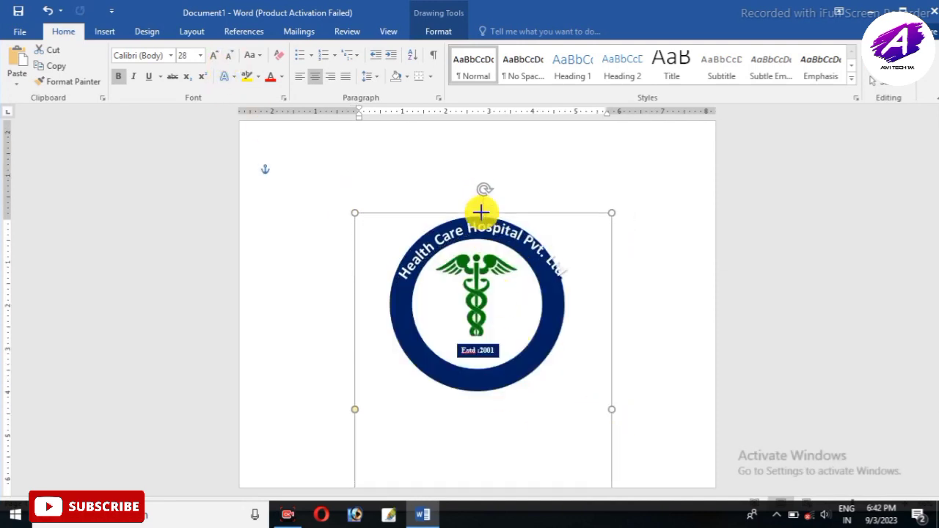
drag(612, 408, 616, 409)
drag(486, 212, 486, 201)
drag(617, 339, 612, 353)
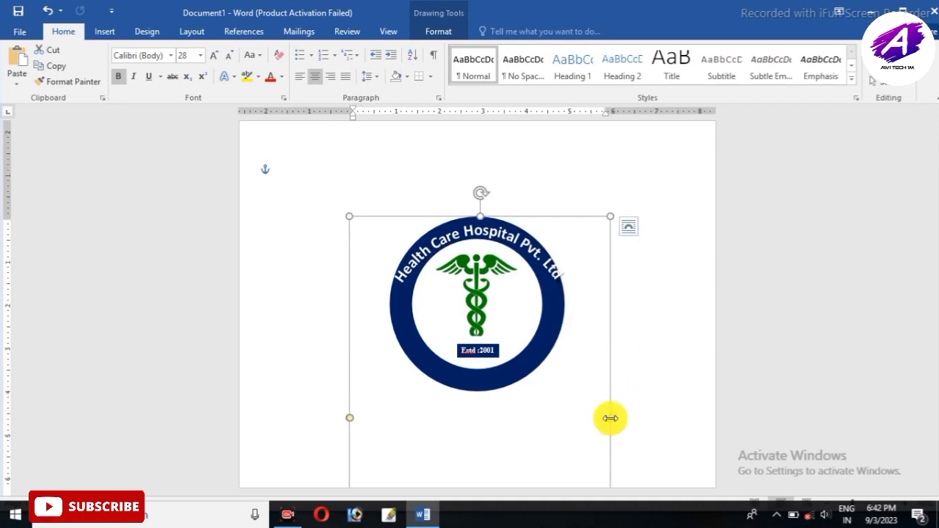
drag(611, 417, 602, 417)
drag(349, 217, 363, 218)
drag(463, 215, 460, 213)
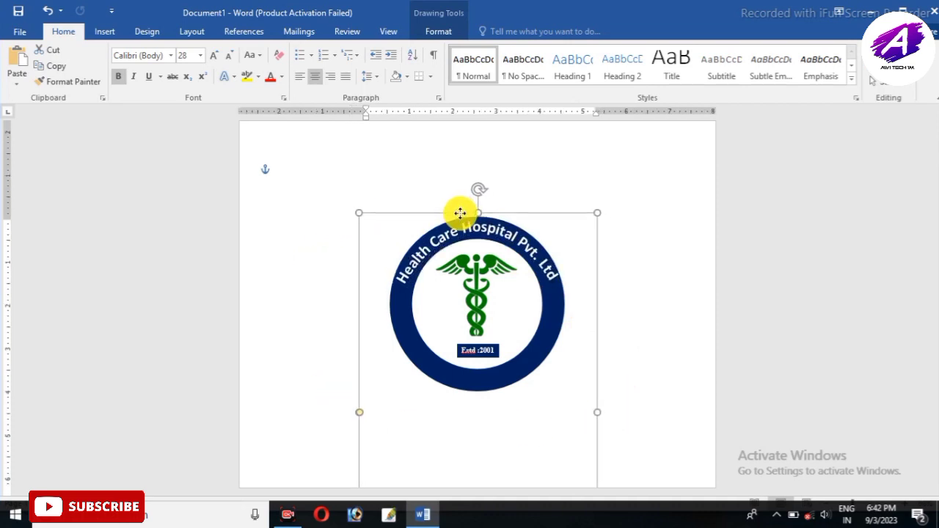
drag(595, 411, 593, 410)
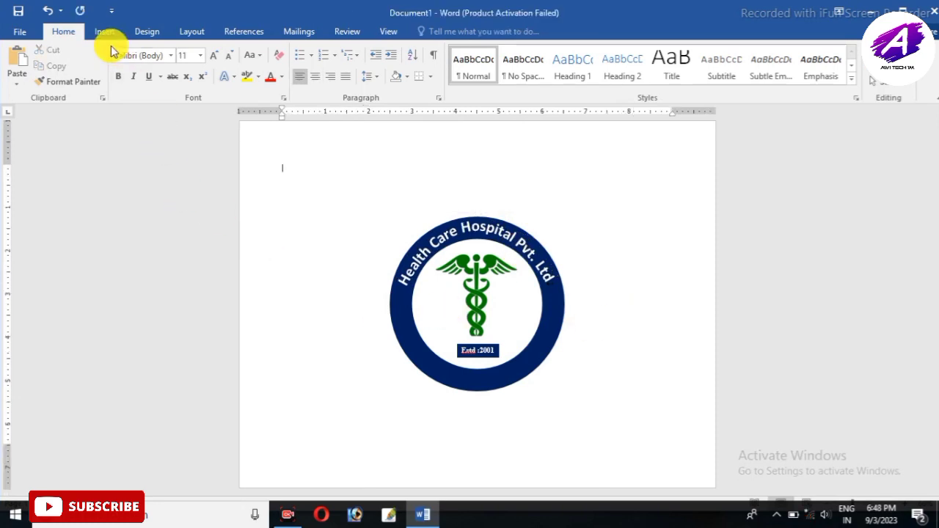
Step: Draw an isosceles triangle about 1.41 inches high and 1.63 inches wide in the page's upper right area
click(104, 33)
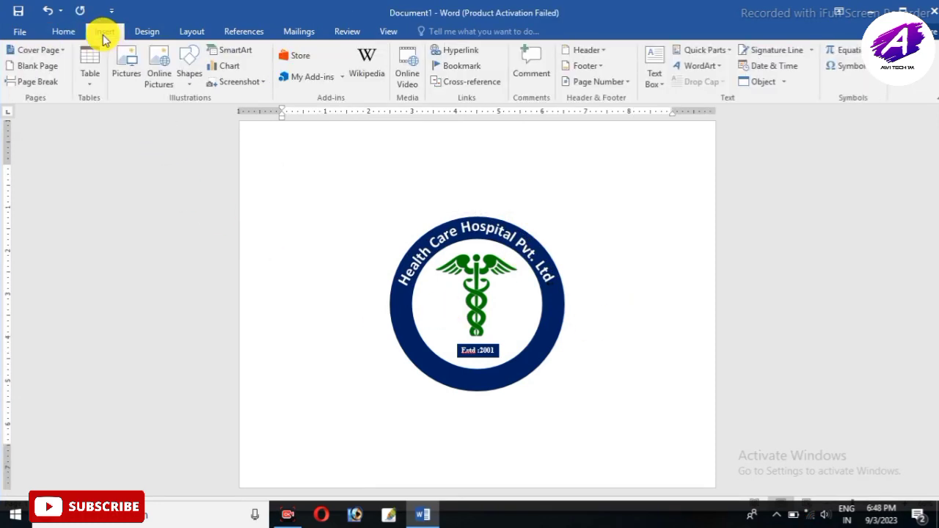
click(189, 78)
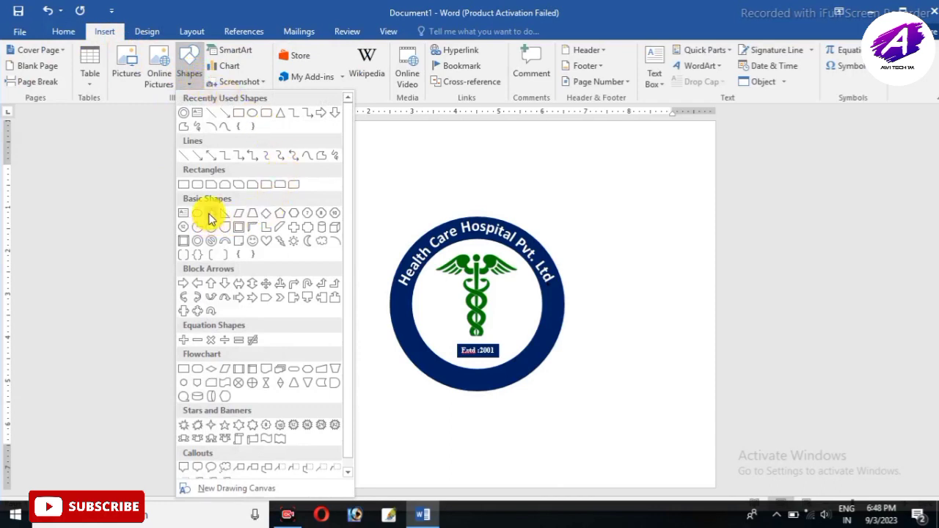
click(211, 217)
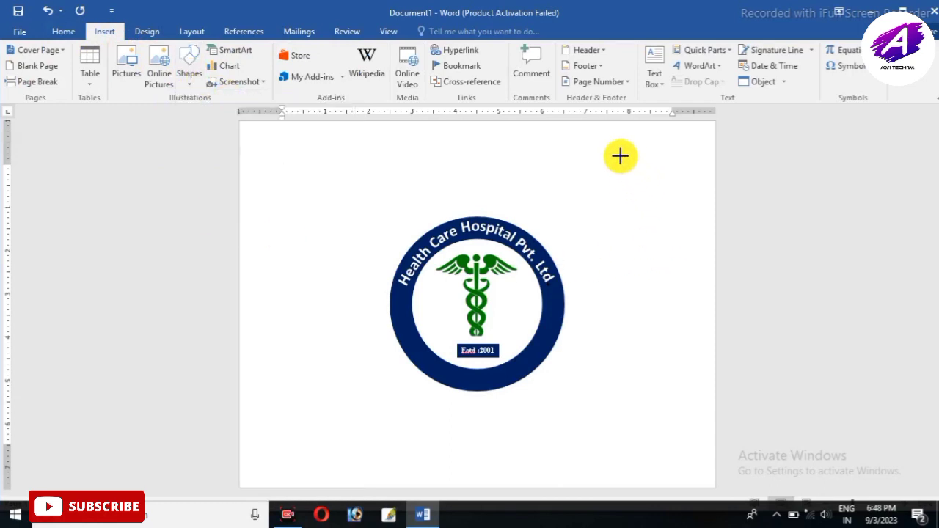
mouse_move(621, 155)
mouse_down()
mouse_move(644, 212)
mouse_move(639, 197)
mouse_up()
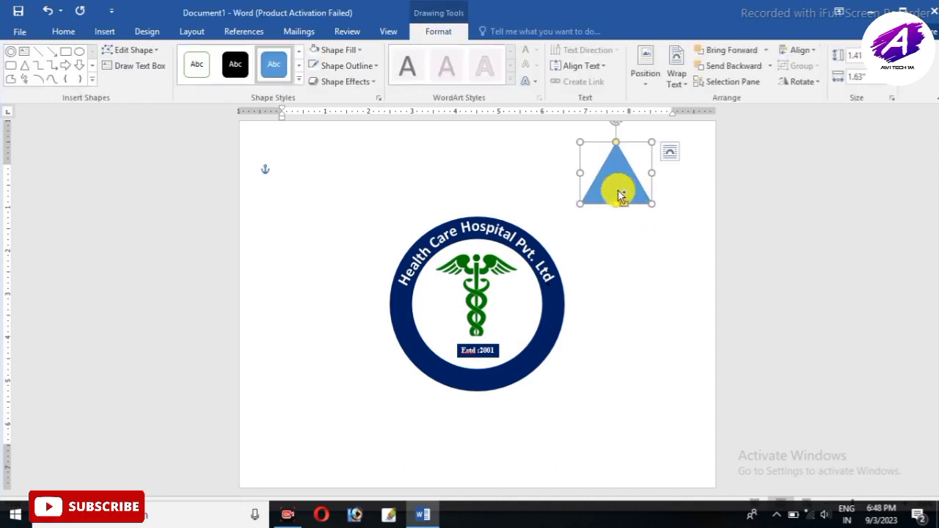
Step: Duplicate the triangle, turn the copy upside down and align it over the original to form a six-pointed star
drag(617, 189, 624, 216)
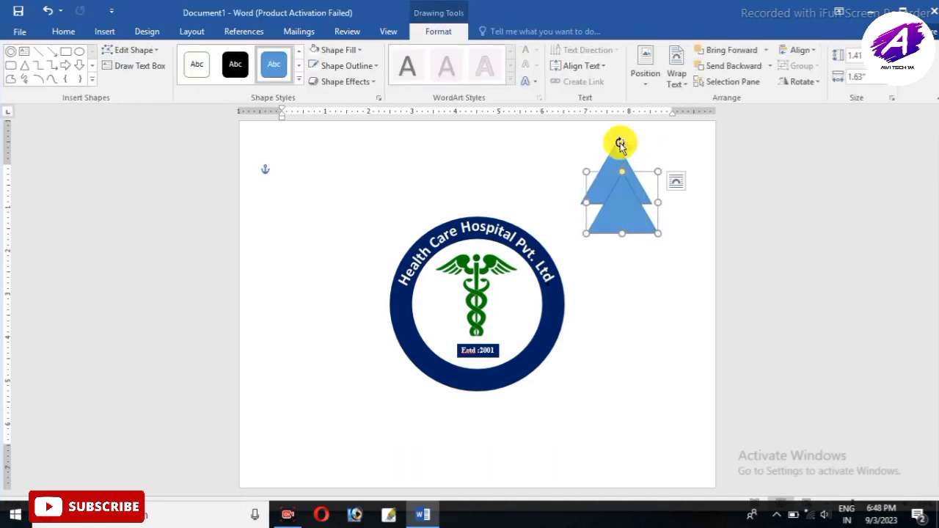
drag(621, 144, 621, 265)
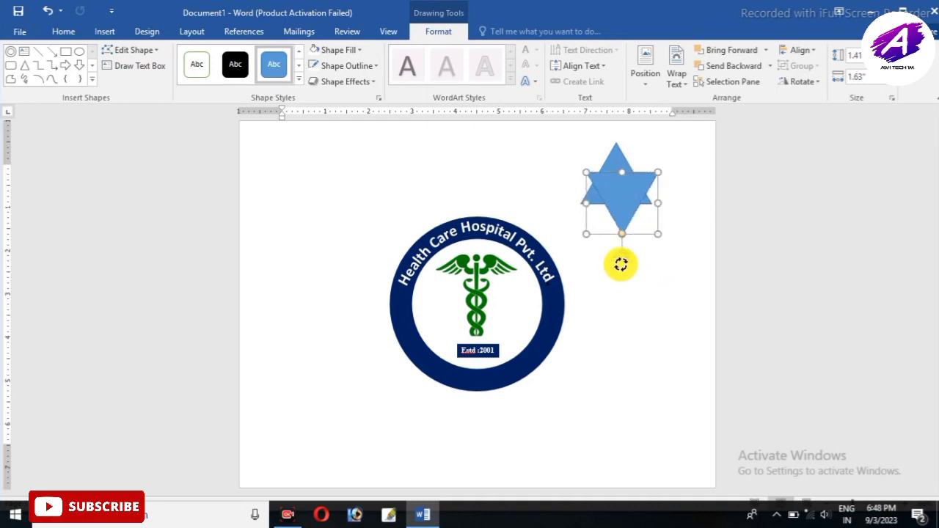
drag(625, 212, 618, 203)
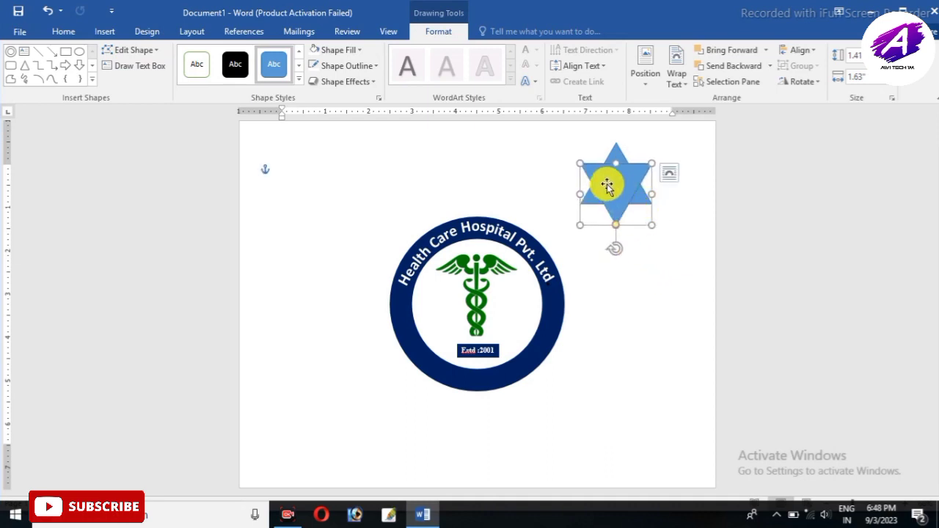
Step: Group the two triangles into one star and fill it with white
right_click(616, 151)
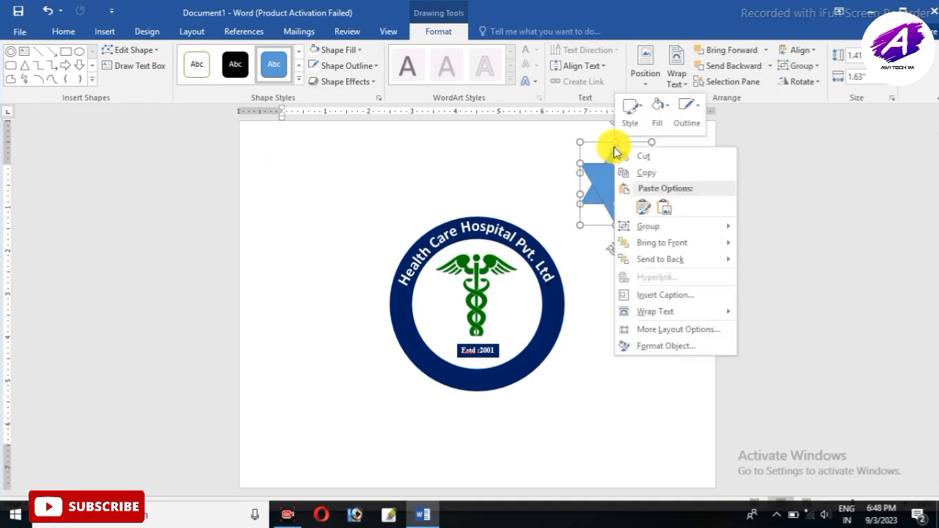
mouse_move(652, 232)
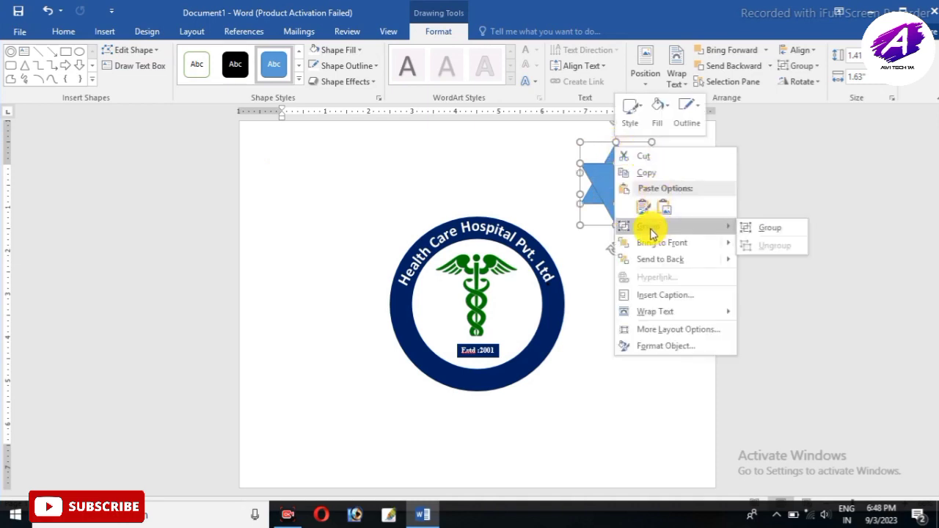
click(770, 228)
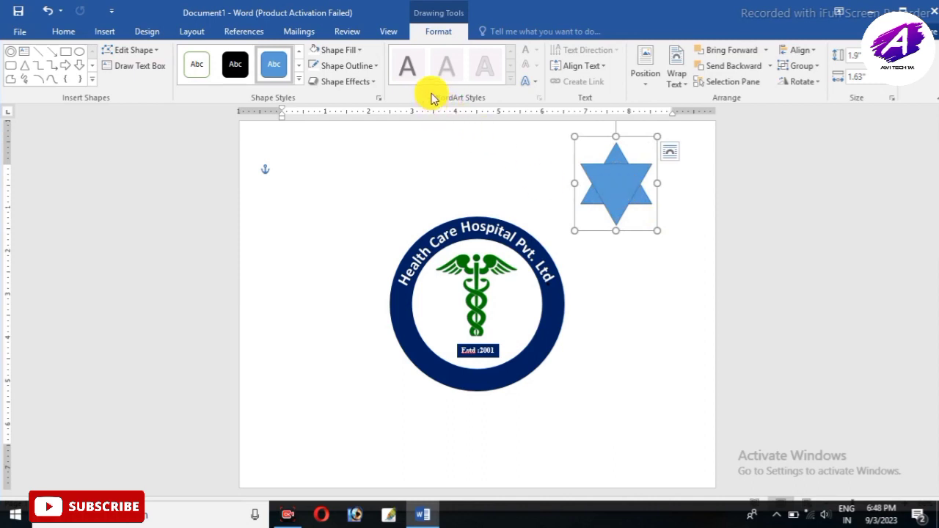
click(339, 51)
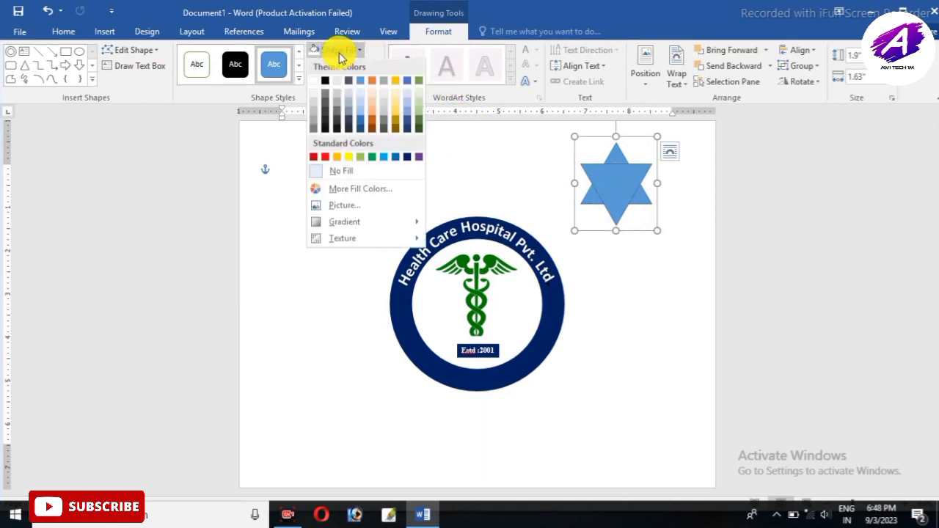
click(314, 83)
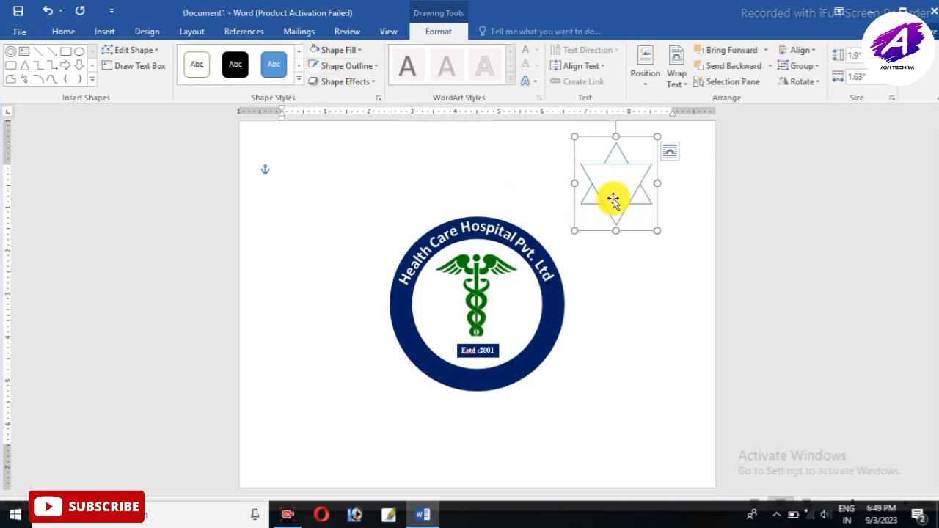
Step: Shrink the white star onto the ring's left band and place a copy on the right band opposite it
drag(614, 199, 416, 298)
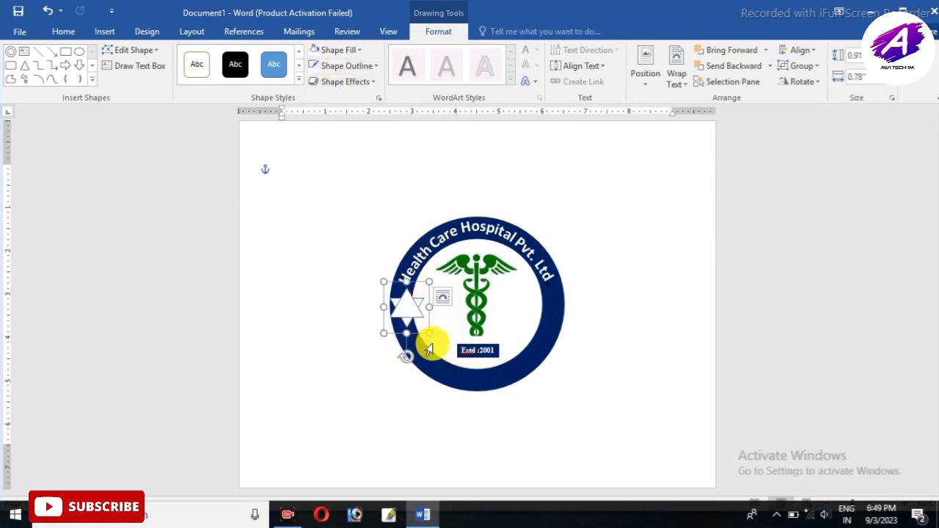
drag(431, 333, 557, 312)
drag(386, 302, 404, 304)
click(554, 304)
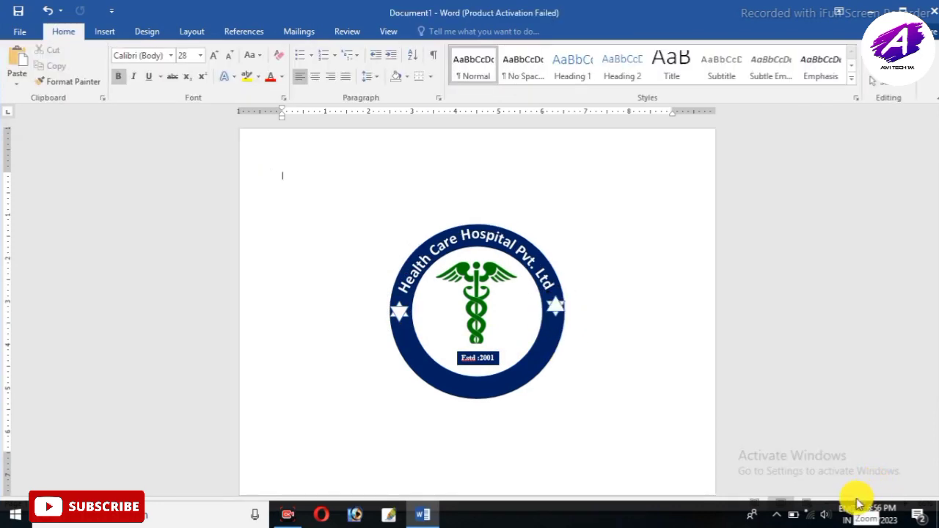
click(858, 503)
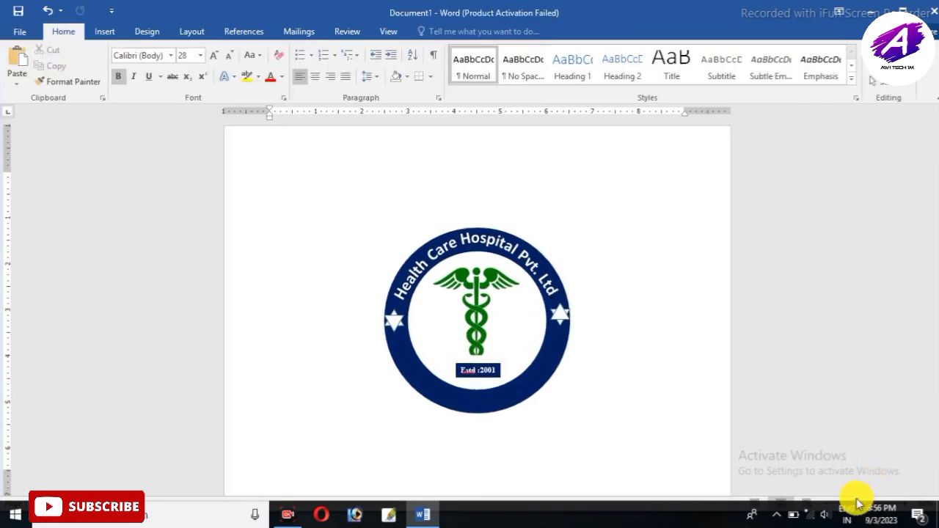
click(859, 504)
click(859, 503)
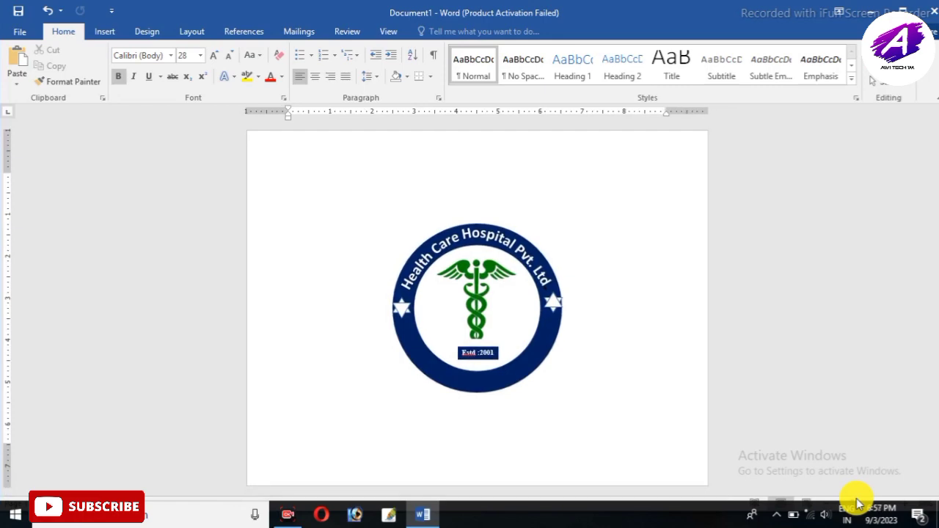